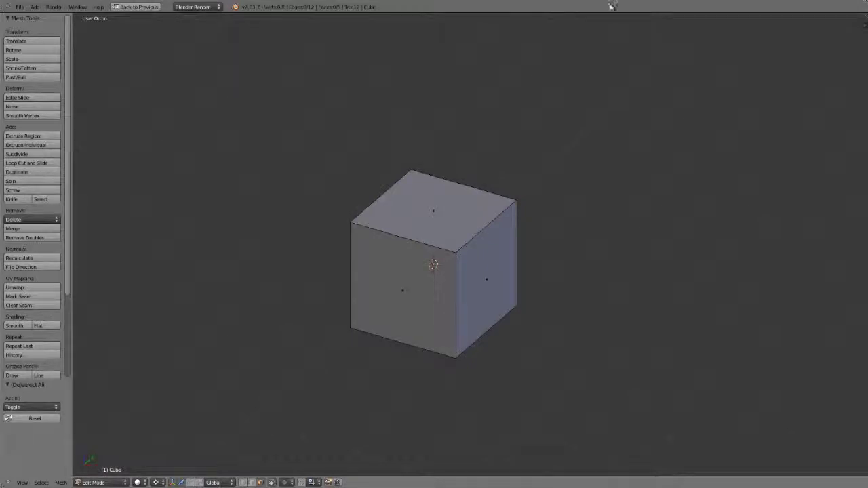
Set the pivot point to the bounding box centre and select the cube's top face.
{"action": "left_click", "coordinate": [611, 7]}
{"action": "key", "text": "comma"}
{"action": "right_click", "coordinate": [437, 217]}
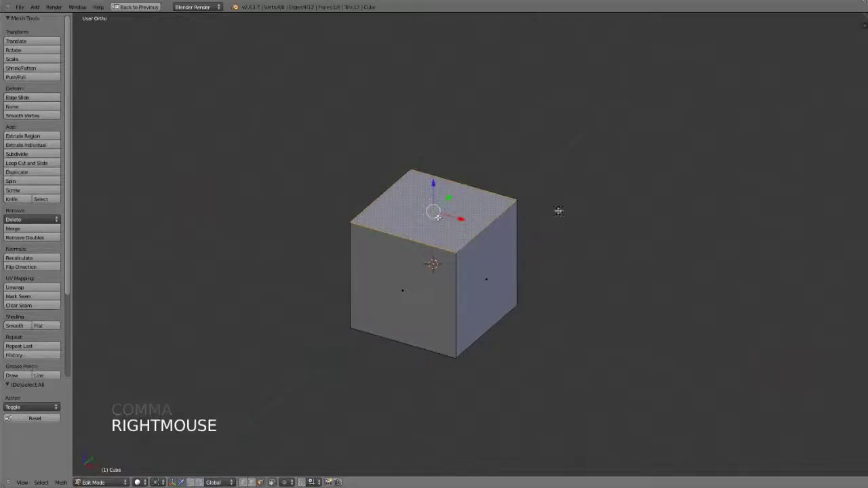
{"action": "scroll", "coordinate": [619, 207], "scroll_direction": "up", "scroll_amount": 1}
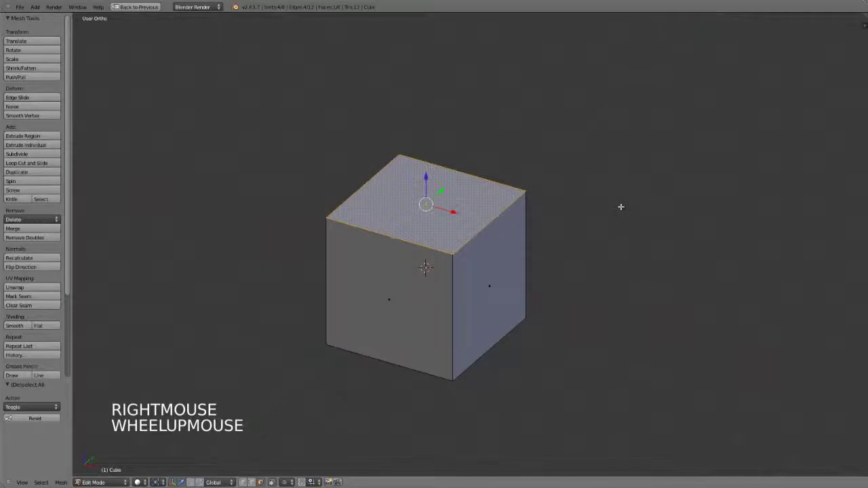
Try extruding the cube's top face upward twice, undoing each trial extrusion.
{"action": "left_click", "coordinate": [26, 136]}
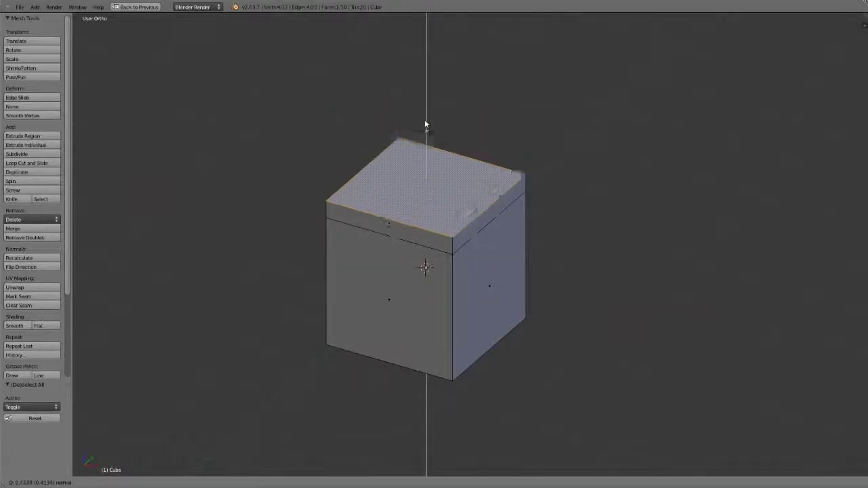
{"action": "left_click", "coordinate": [436, 40]}
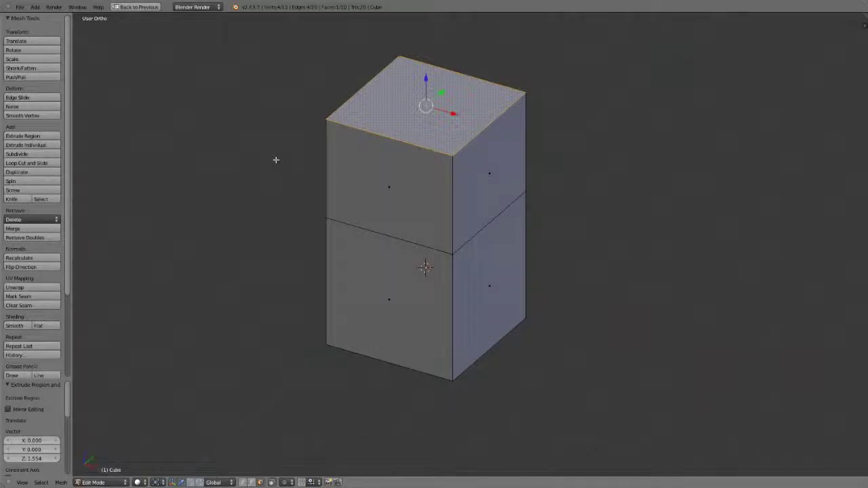
{"action": "key", "text": "ctrl+z"}
{"action": "left_click", "coordinate": [37, 136]}
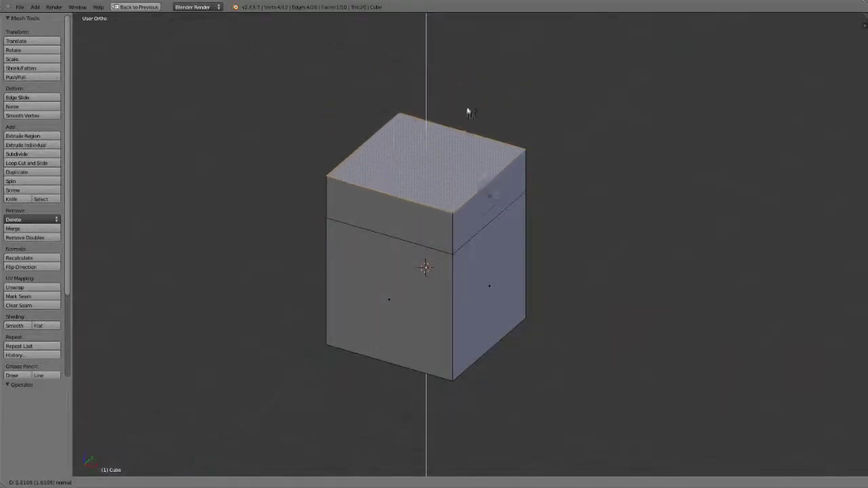
{"action": "left_click", "coordinate": [503, 115]}
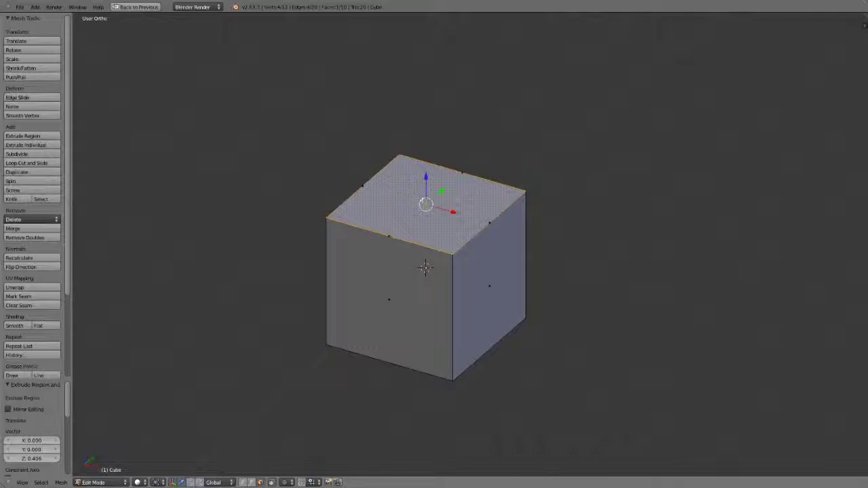
{"action": "key", "text": "ctrl+z"}
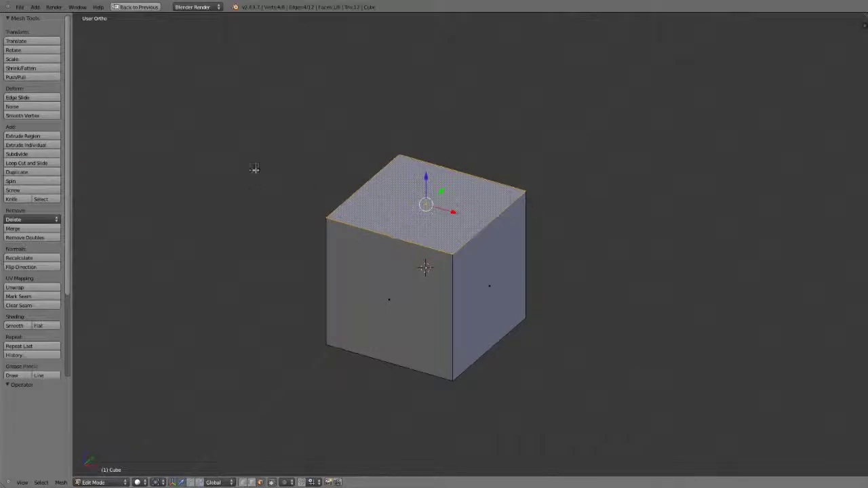
Extrude the cube's top face upward about 1.2 units with Extrude Region.
{"action": "left_click", "coordinate": [22, 136]}
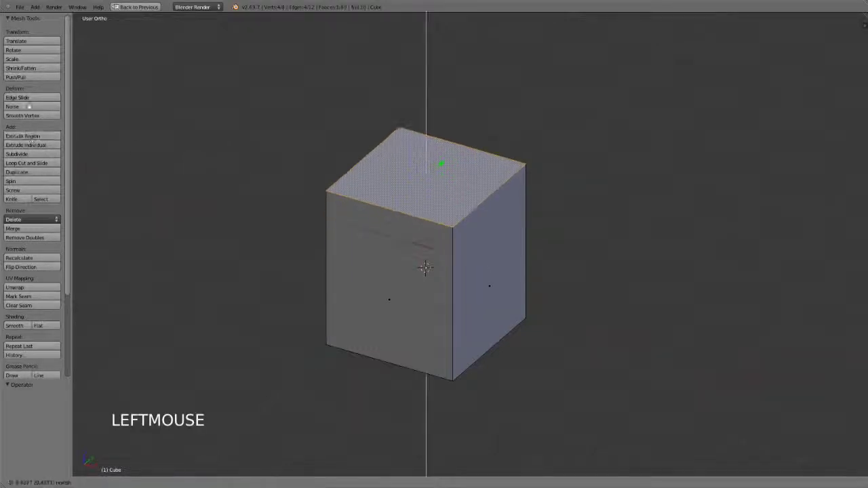
{"action": "left_click", "coordinate": [28, 60]}
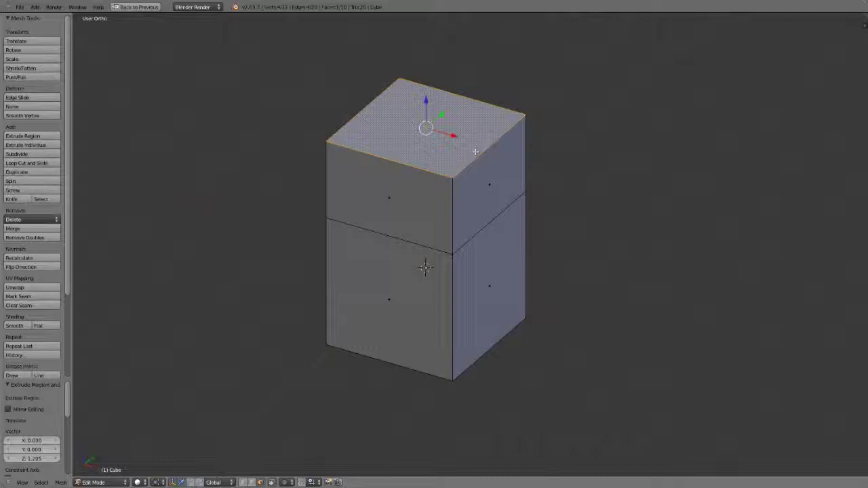
Select the two visible lower side faces of the block and extrude them individually outward by about 1.2 units.
{"action": "right_click", "coordinate": [405, 290]}
{"action": "right_click", "coordinate": [504, 258], "text": "shift"}
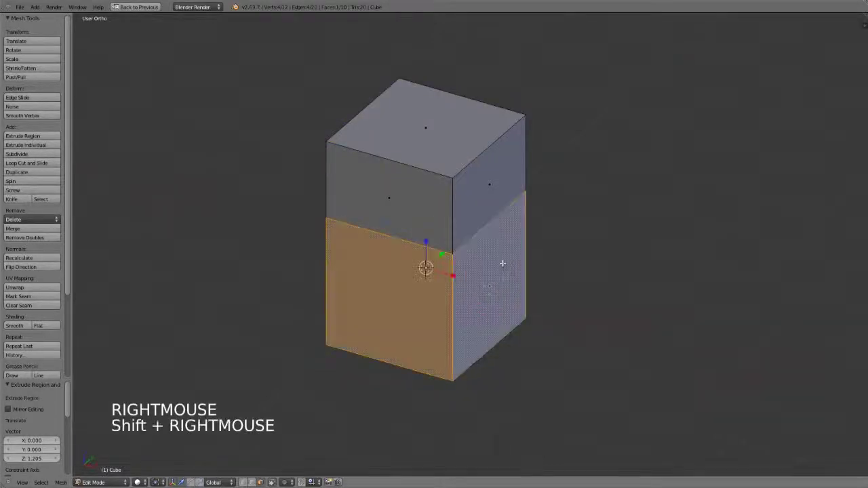
{"action": "left_click", "coordinate": [27, 136]}
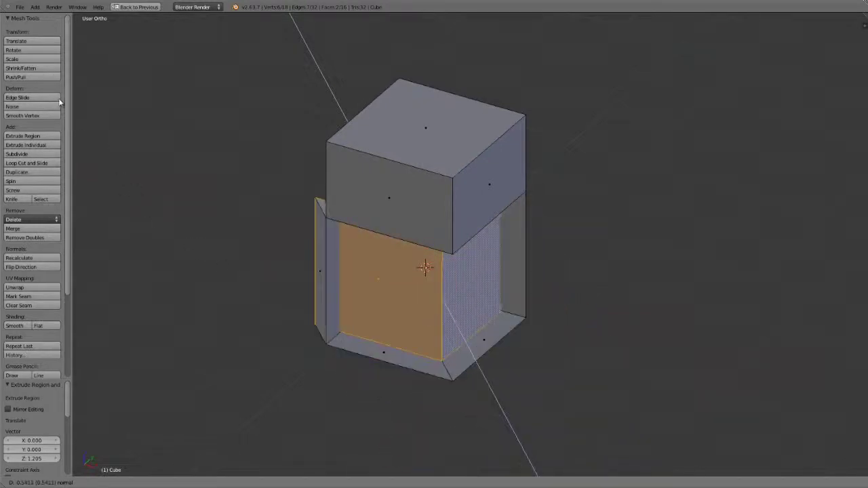
{"action": "key", "text": "ctrl+z"}
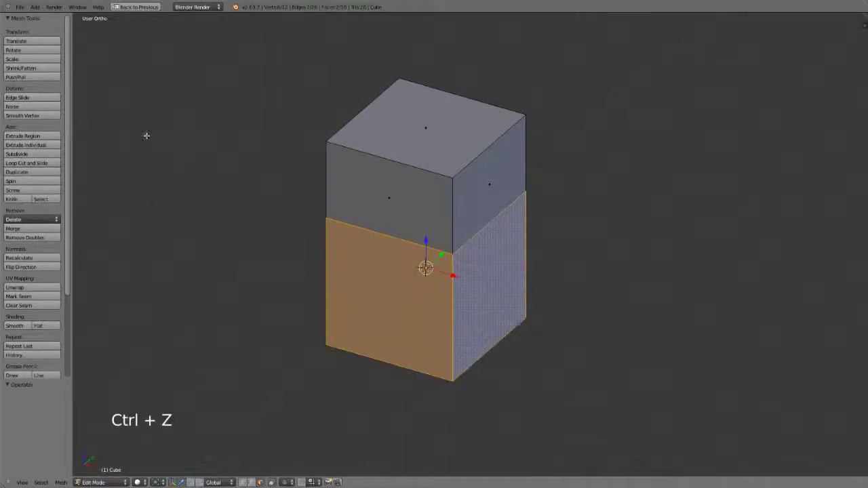
{"action": "left_click", "coordinate": [60, 155]}
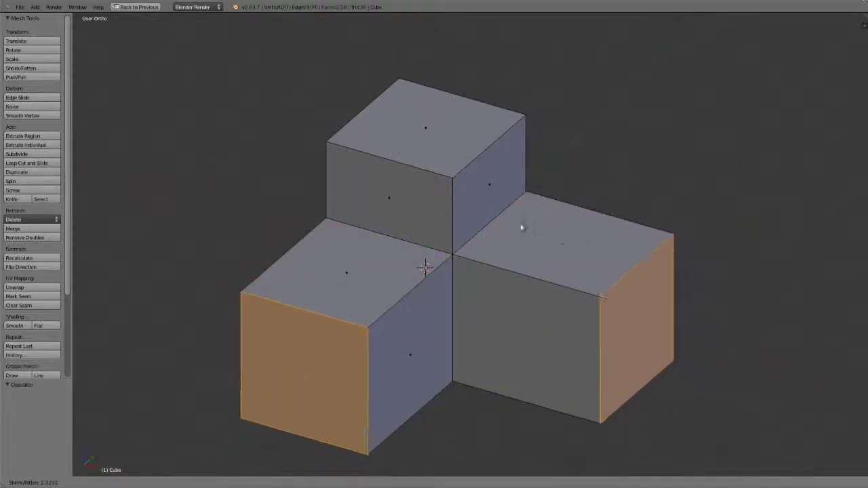
{"action": "left_click", "coordinate": [233, 190]}
{"action": "middle_click_drag", "start_coordinate": [417, 238], "coordinate": [417, 233], "text": "shift"}
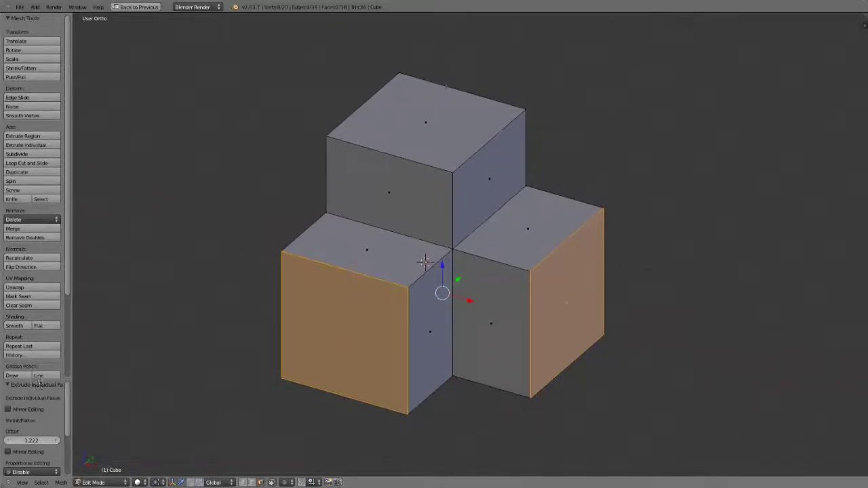
Change the individual face extrusion's offset to about -1.84 so both side blocks extend further.
{"action": "left_click_drag", "start_coordinate": [39, 383], "coordinate": [45, 259]}
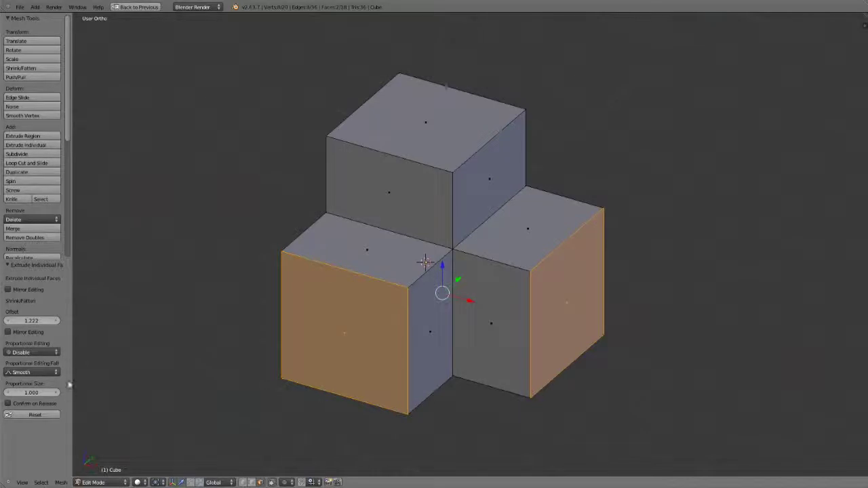
{"action": "left_click_drag", "start_coordinate": [33, 320], "coordinate": [405, 304], "text": "shift"}
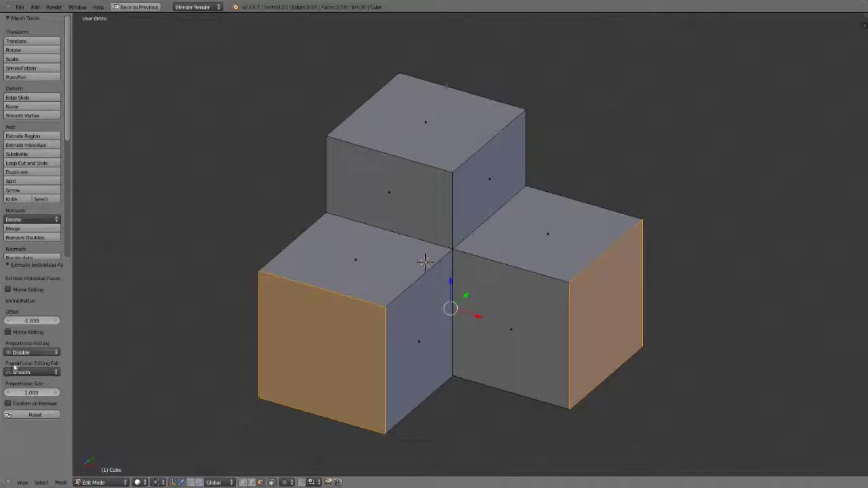
{"action": "left_click_drag", "start_coordinate": [35, 261], "coordinate": [25, 391]}
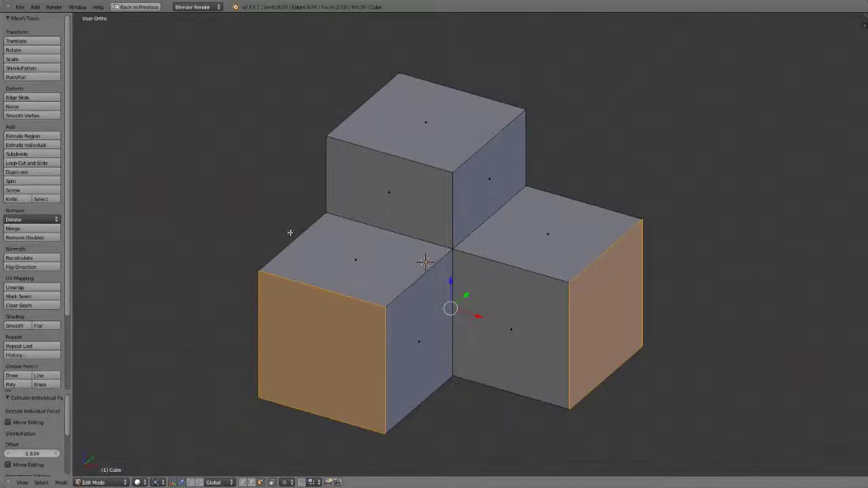
{"action": "key", "text": "F6"}
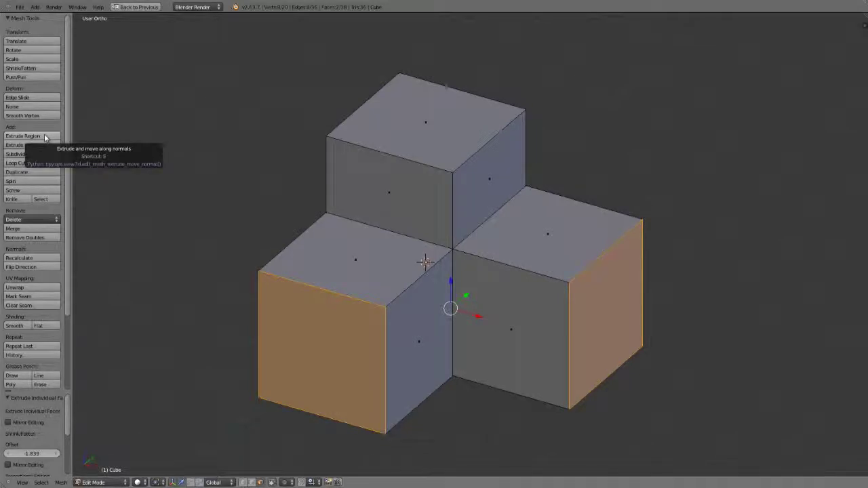
Select the upper block's top face and extrude it upward three times in a row to stack new segments.
{"action": "right_click", "coordinate": [398, 129]}
{"action": "scroll", "coordinate": [397, 128], "scroll_direction": "down", "scroll_amount": 2}
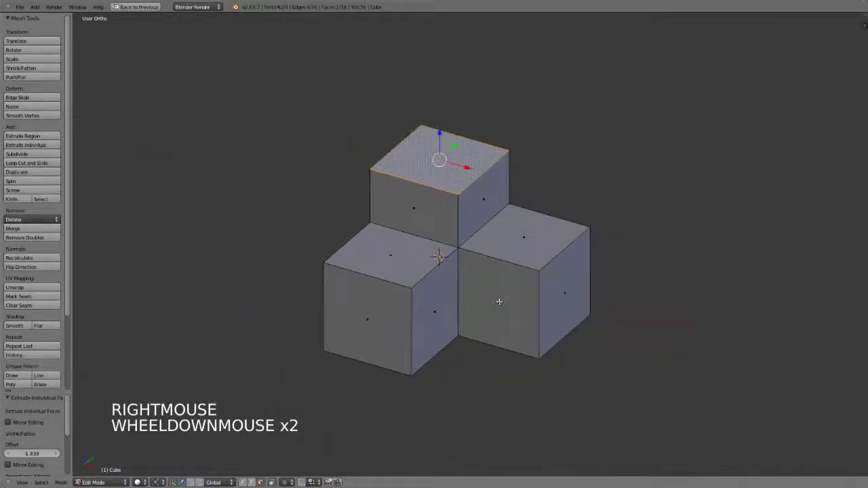
{"action": "key", "text": "e"}
{"action": "left_click", "coordinate": [495, 242]}
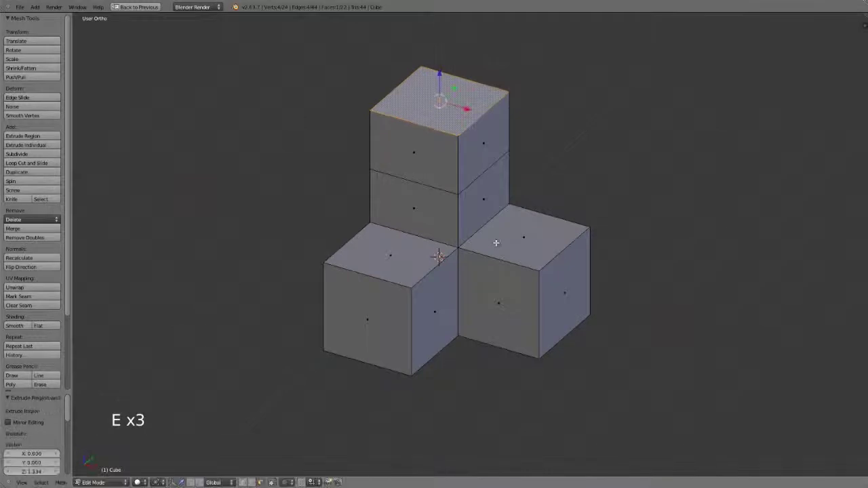
{"action": "key", "text": "e"}
{"action": "left_click", "coordinate": [493, 204]}
{"action": "key", "text": "e"}
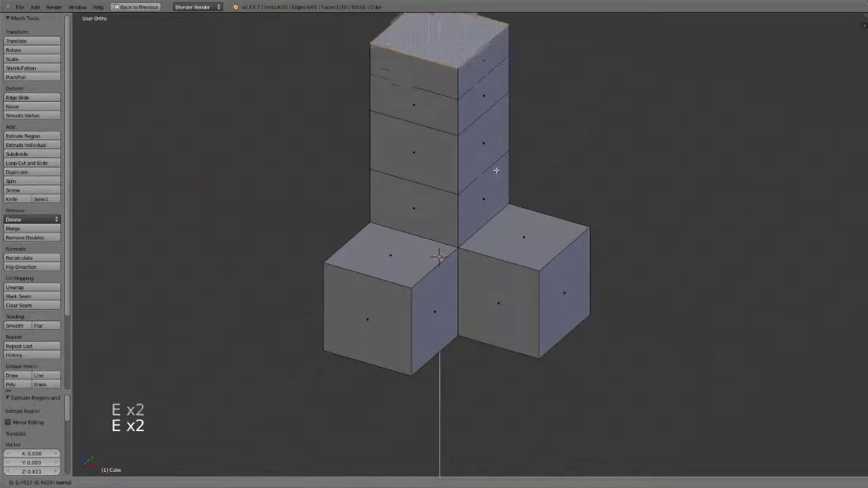
{"action": "left_click", "coordinate": [500, 159]}
{"action": "middle_click_drag", "start_coordinate": [500, 159], "coordinate": [467, 240], "text": "shift"}
Undo the three stacked extrusions on top of the upper block.
{"action": "key", "text": "ctrl+z"}
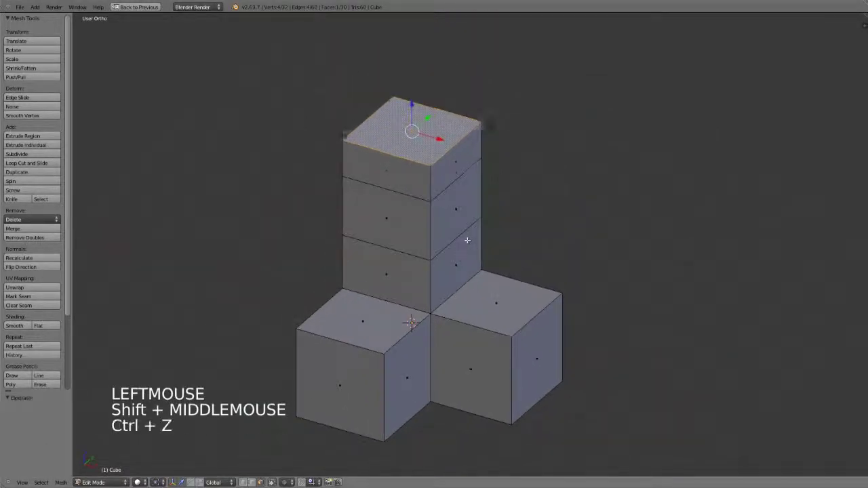
{"action": "key", "text": "ctrl+z"}
{"action": "key", "text": "ctrl+z"}
{"action": "scroll", "coordinate": [417, 263], "scroll_direction": "up", "scroll_amount": 1}
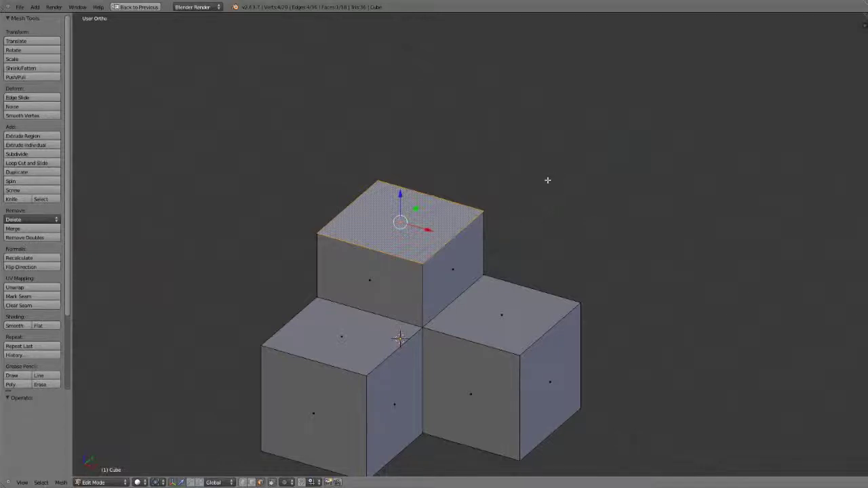
Open the extrude options for the top face, and select the outer end faces of the two side blocks.
{"action": "key", "text": "alt+e"}
{"action": "right_click", "coordinate": [313, 413]}
{"action": "right_click", "coordinate": [549, 382], "text": "shift"}
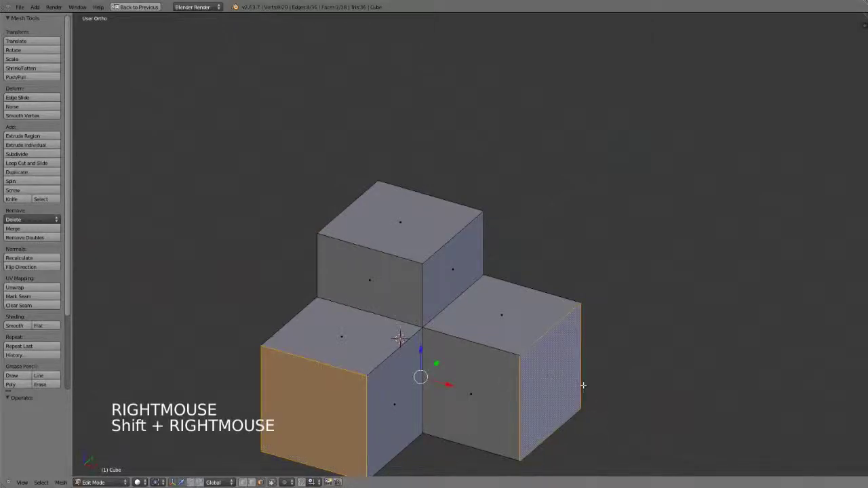
Select the two left vertices of the upper block's top and extrude that edge into a curved strip of nine segments.
{"action": "middle_click_drag", "start_coordinate": [408, 209], "coordinate": [427, 161], "text": "shift"}
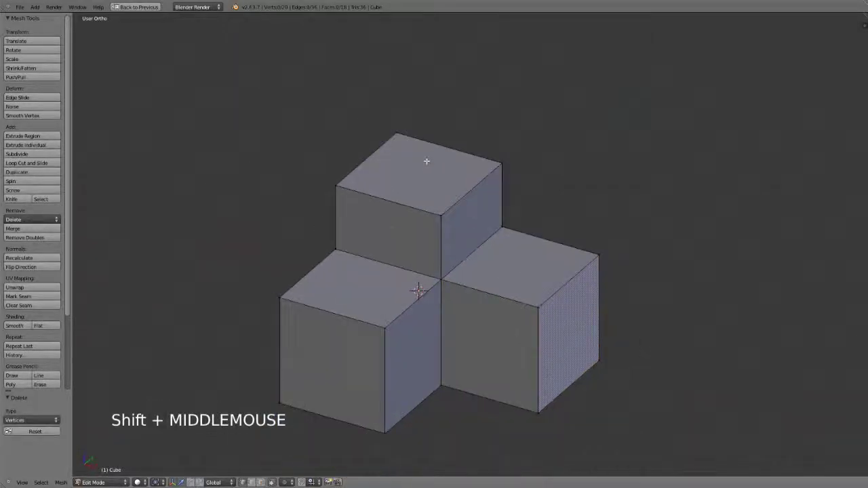
{"action": "right_click", "coordinate": [397, 133]}
{"action": "right_click", "coordinate": [342, 180], "text": "shift"}
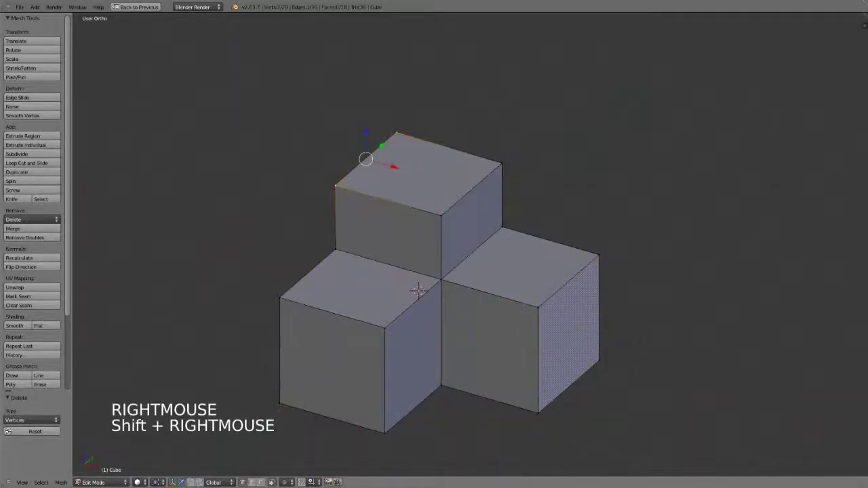
{"action": "scroll", "coordinate": [361, 143], "scroll_direction": "down", "scroll_amount": 2}
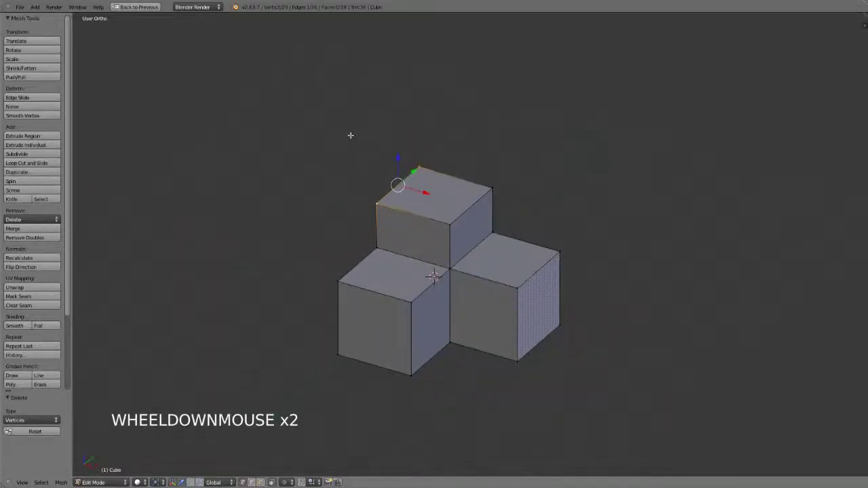
{"action": "left_click", "coordinate": [351, 135], "text": "ctrl"}
{"action": "left_click", "coordinate": [304, 102], "text": "ctrl"}
{"action": "left_click", "coordinate": [243, 93], "text": "ctrl"}
{"action": "left_click", "coordinate": [172, 130], "text": "ctrl"}
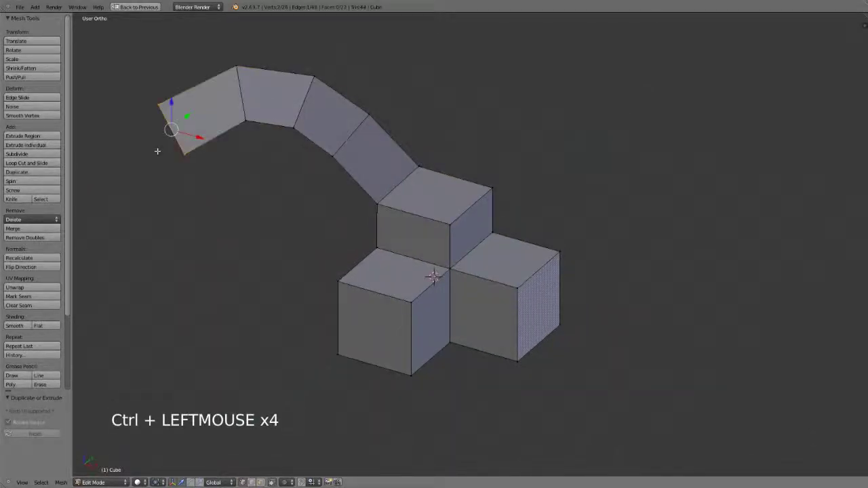
{"action": "left_click", "coordinate": [147, 173], "text": "ctrl"}
{"action": "left_click", "coordinate": [134, 227], "text": "ctrl"}
{"action": "left_click", "coordinate": [124, 319], "text": "ctrl"}
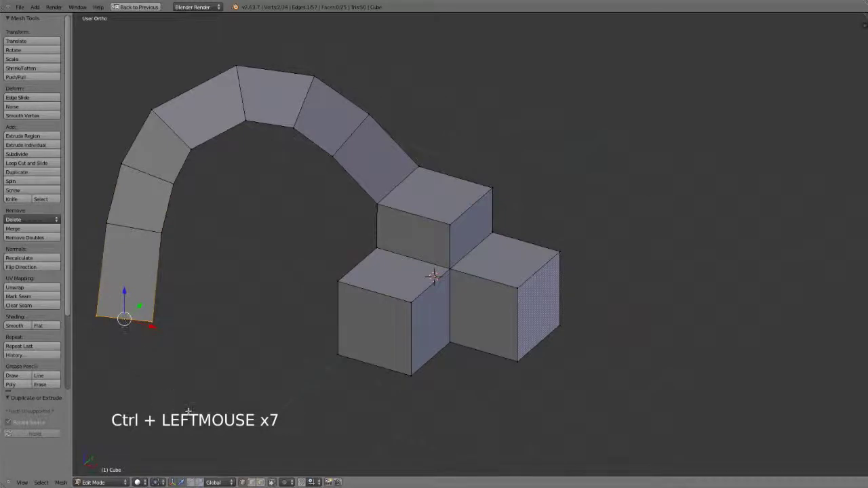
{"action": "left_click", "coordinate": [188, 407], "text": "ctrl"}
{"action": "left_click", "coordinate": [263, 417], "text": "ctrl"}
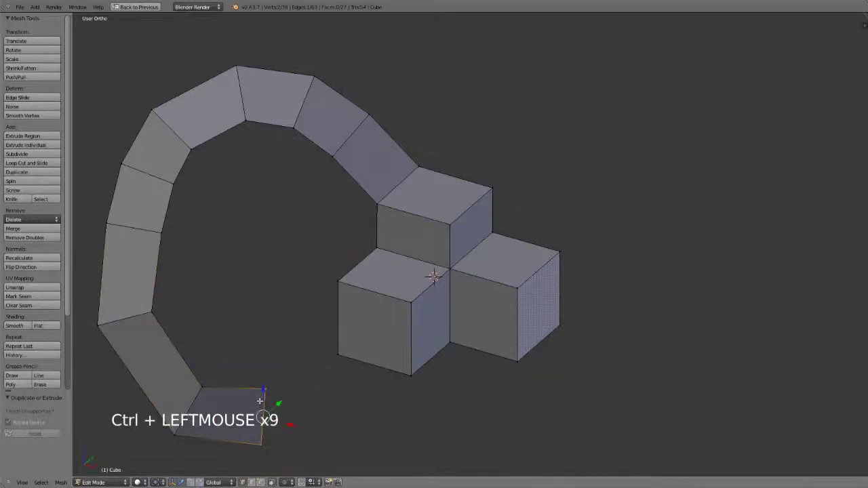
Grow the selection along the curved strip and delete its vertices.
{"action": "key", "text": "ctrl+KP_Add"}
{"action": "key", "text": "ctrl+KP_Add"}
{"action": "key", "text": "ctrl+KP_Add"}
{"action": "key", "text": "ctrl+KP_Add"}
{"action": "key", "text": "ctrl+KP_Add"}
{"action": "key", "text": "ctrl+KP_Add"}
{"action": "key", "text": "ctrl+KP_Add"}
{"action": "key", "text": "ctrl+KP_Add"}
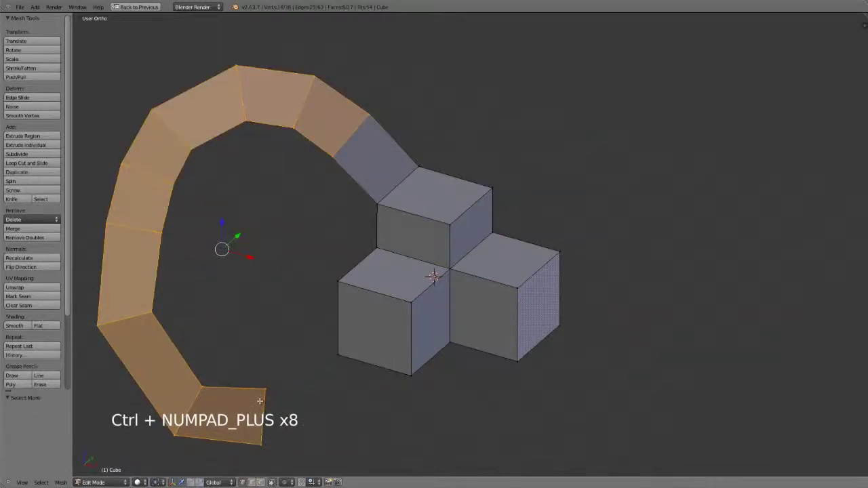
{"action": "key", "text": "x"}
{"action": "left_click", "coordinate": [463, 156]}
Select the six vertices bounding the upper block's front face and the left block's top face.
{"action": "middle_click_drag", "start_coordinate": [436, 248], "coordinate": [352, 205], "text": "shift"}
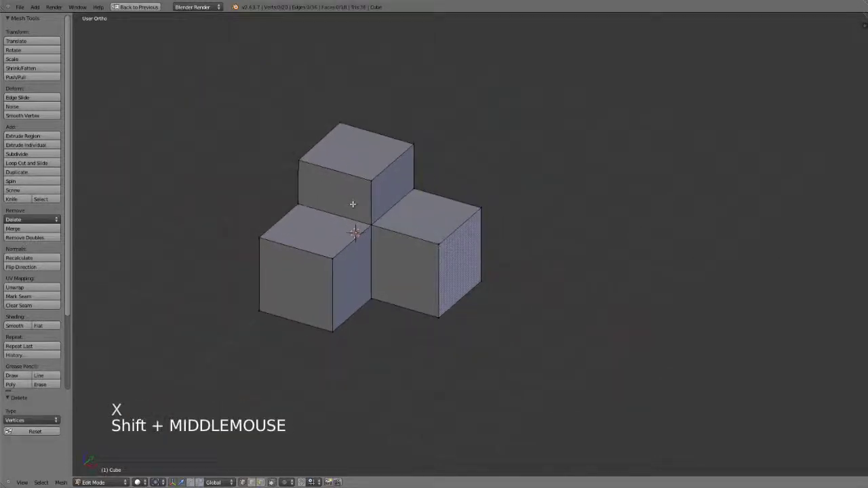
{"action": "scroll", "coordinate": [393, 237], "scroll_direction": "up", "scroll_amount": 2}
{"action": "middle_click_drag", "start_coordinate": [377, 263], "coordinate": [467, 269], "text": "shift"}
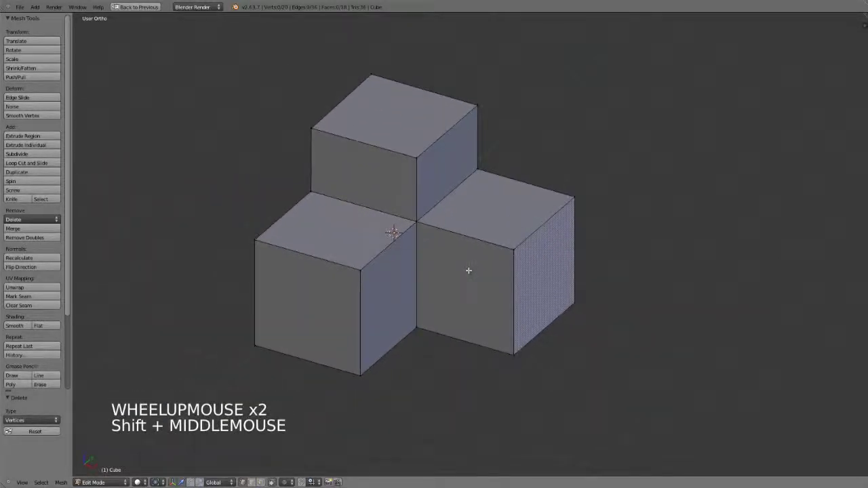
{"action": "right_click", "coordinate": [415, 224]}
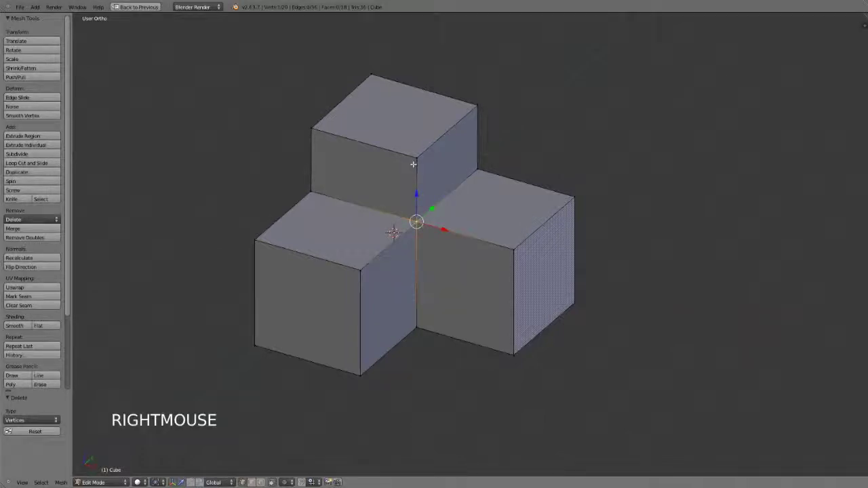
{"action": "right_click", "coordinate": [415, 158], "text": "shift"}
{"action": "right_click", "coordinate": [312, 129], "text": "shift"}
{"action": "right_click", "coordinate": [311, 193], "text": "shift"}
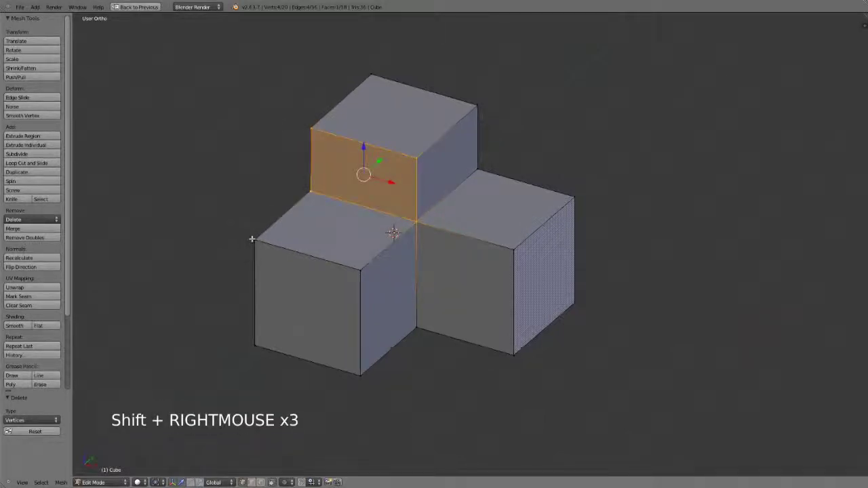
{"action": "right_click", "coordinate": [253, 240], "text": "shift"}
{"action": "right_click", "coordinate": [360, 270], "text": "shift"}
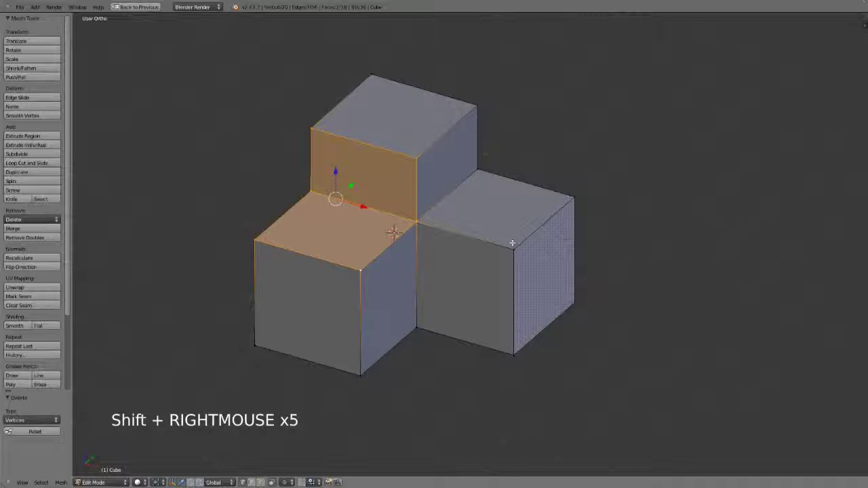
{"action": "key", "text": "ctrl+f"}
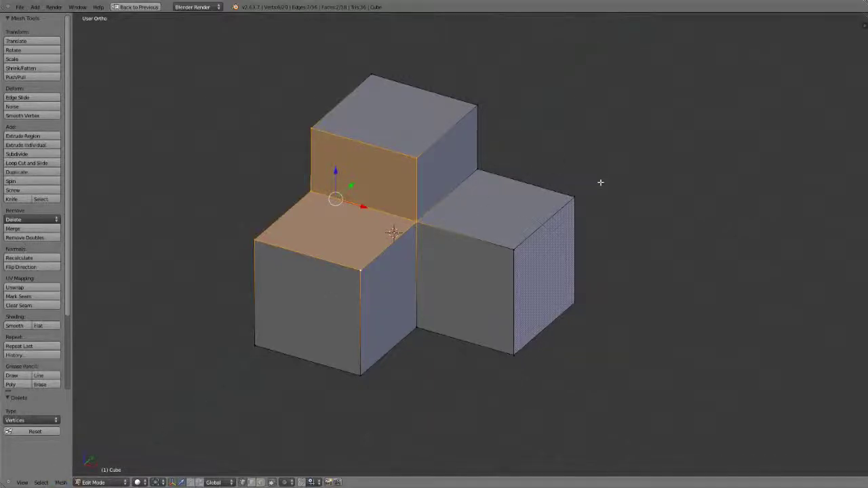
{"action": "key", "text": "ctrl+f"}
{"action": "key", "text": "ctrl+v"}
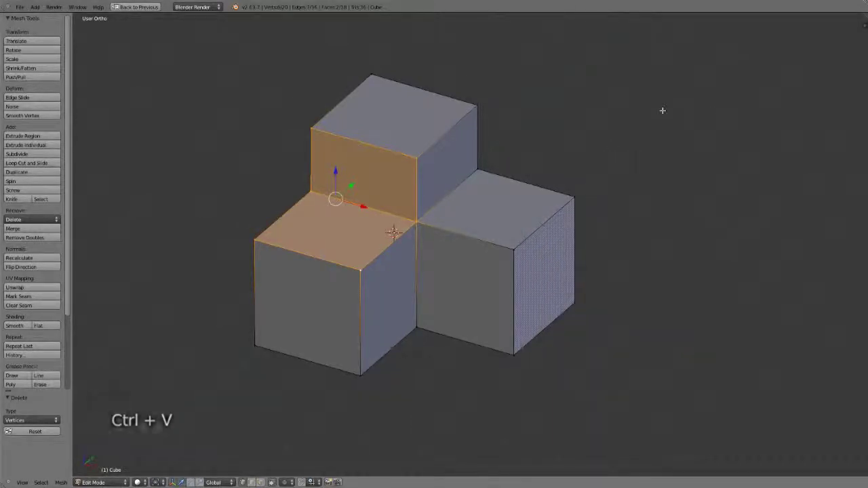
{"action": "key", "text": "ctrl+e"}
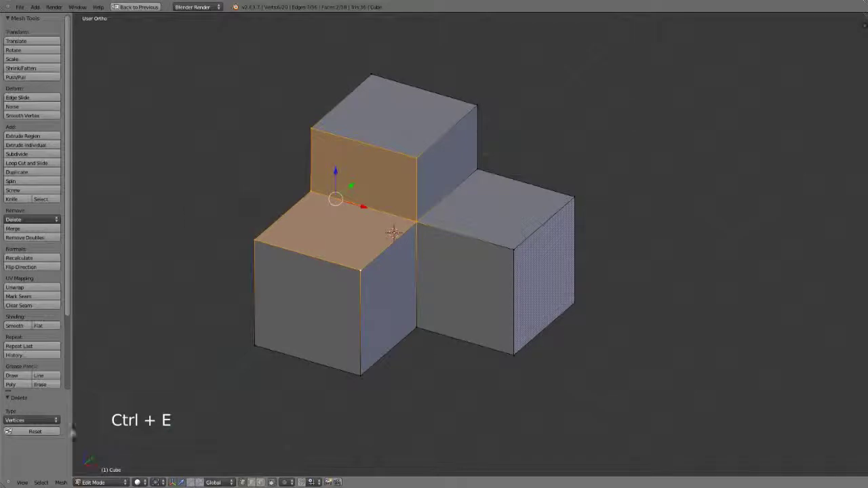
{"action": "left_click", "coordinate": [61, 482]}
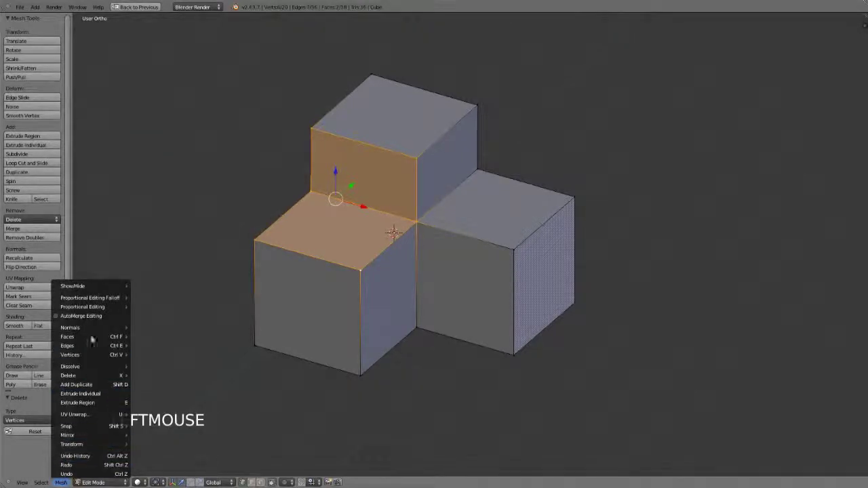
{"action": "mouse_move", "coordinate": [88, 337]}
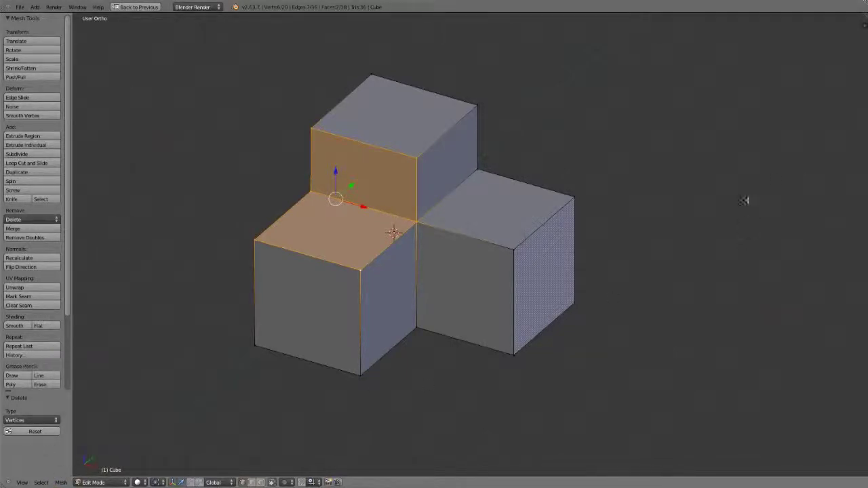
Inset the two selected faces outward with Outset enabled, using a thickness of about 0.97.
{"action": "key", "text": "ctrl+f"}
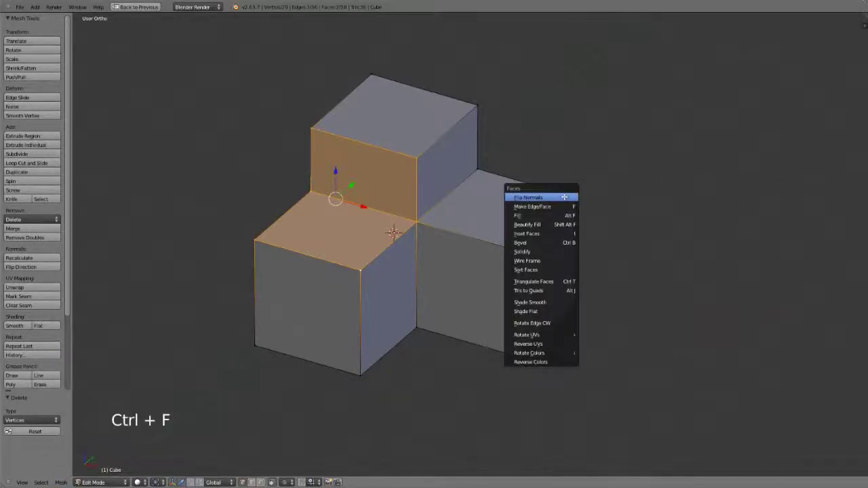
{"action": "left_click", "coordinate": [536, 234]}
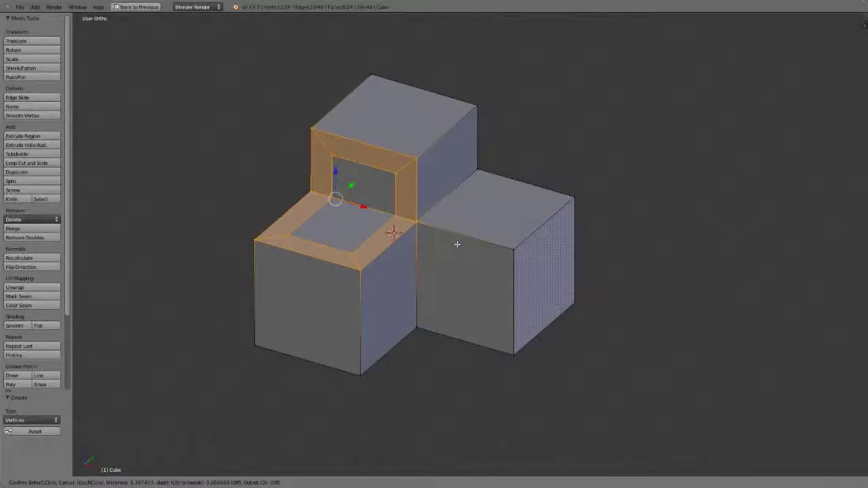
{"action": "key", "text": "ctrl"}
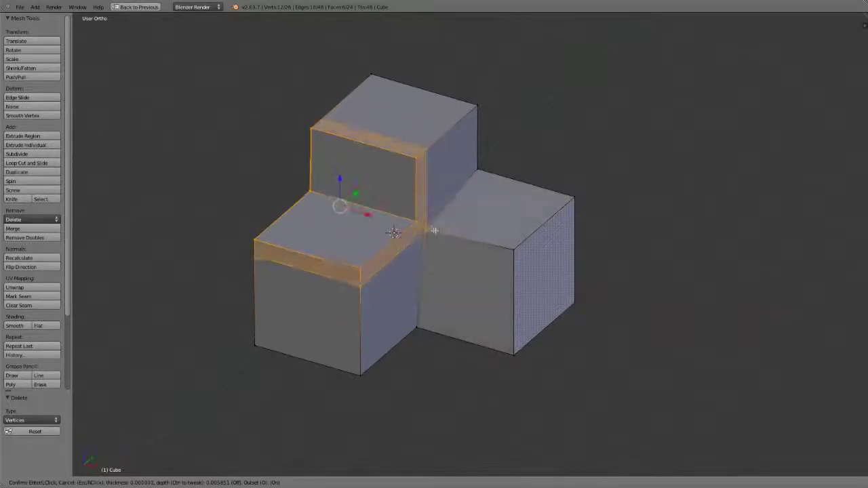
{"action": "left_click", "coordinate": [394, 232]}
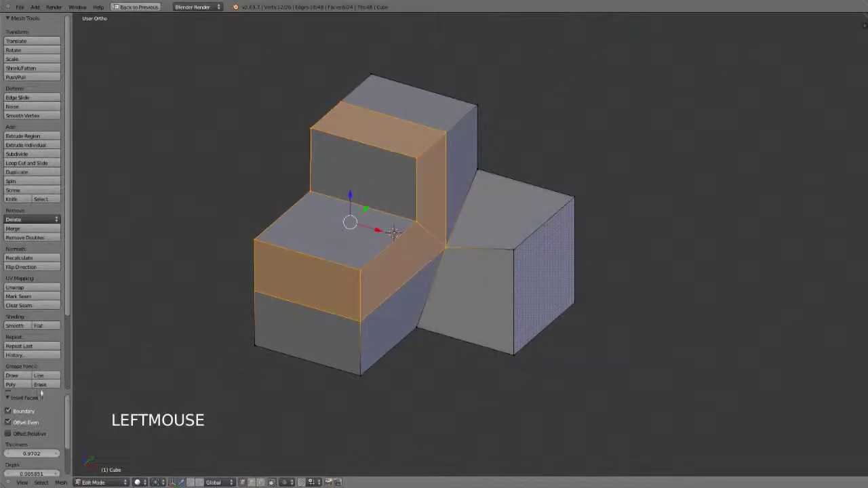
Expand the Inset Faces options and set the depth to 0 and the thickness to 1.
{"action": "left_click_drag", "start_coordinate": [25, 398], "coordinate": [27, 220]}
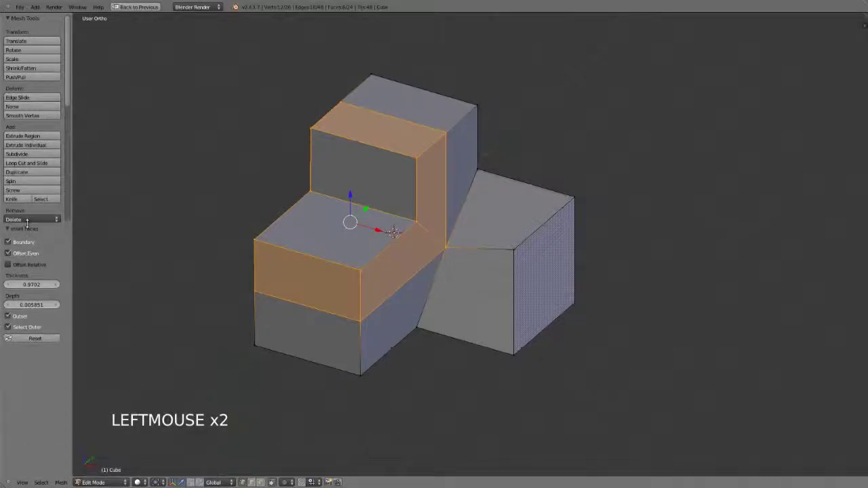
{"action": "left_click", "coordinate": [31, 304], "text": "ctrl"}
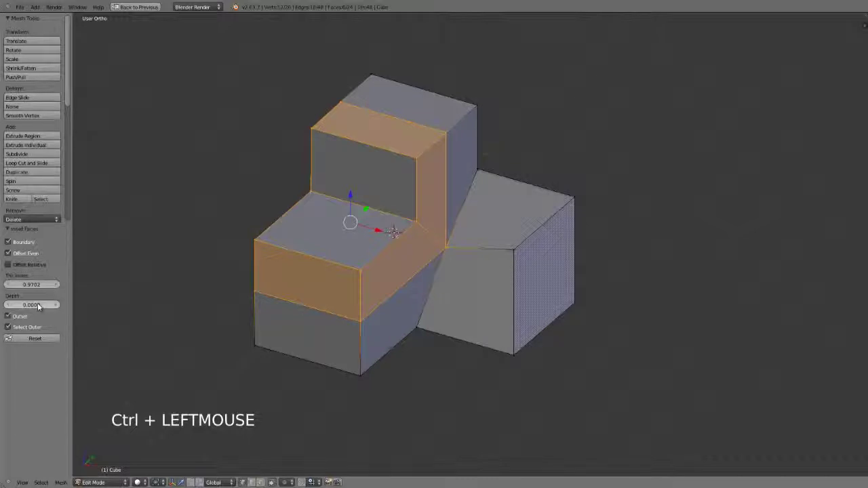
{"action": "left_click", "coordinate": [44, 284], "text": "ctrl"}
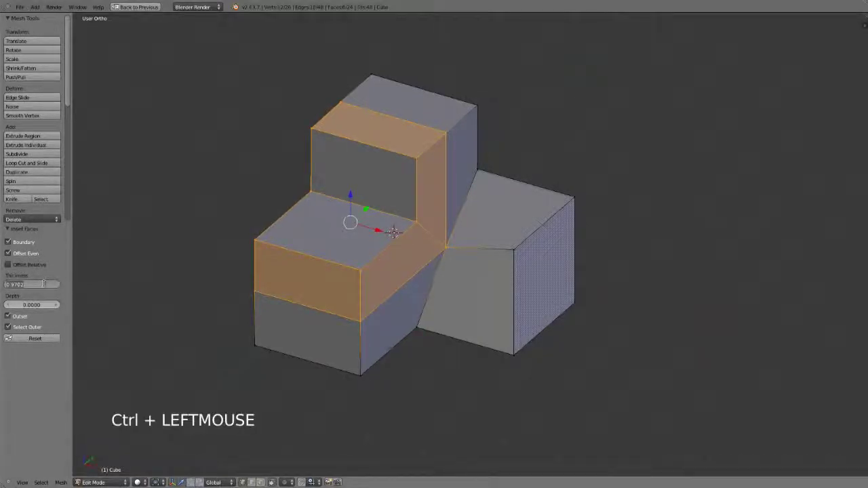
{"action": "type", "text": "1"}
{"action": "key", "text": "Return"}
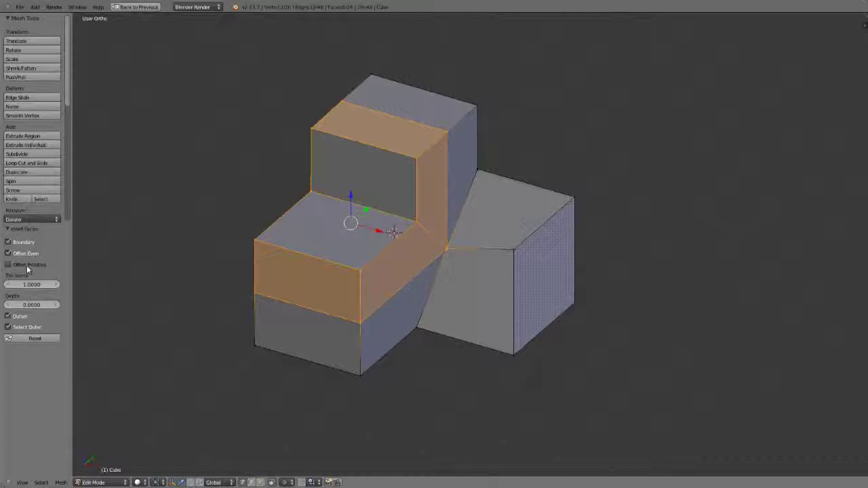
Compare the inset with Offset Relative and Offset Even each switched, restoring both to their original state.
{"action": "left_click", "coordinate": [27, 264]}
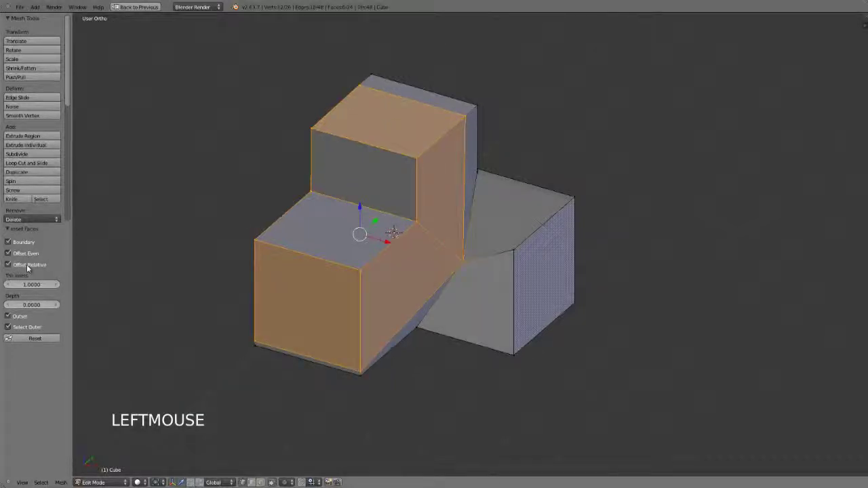
{"action": "left_click", "coordinate": [26, 264]}
{"action": "left_click", "coordinate": [28, 255]}
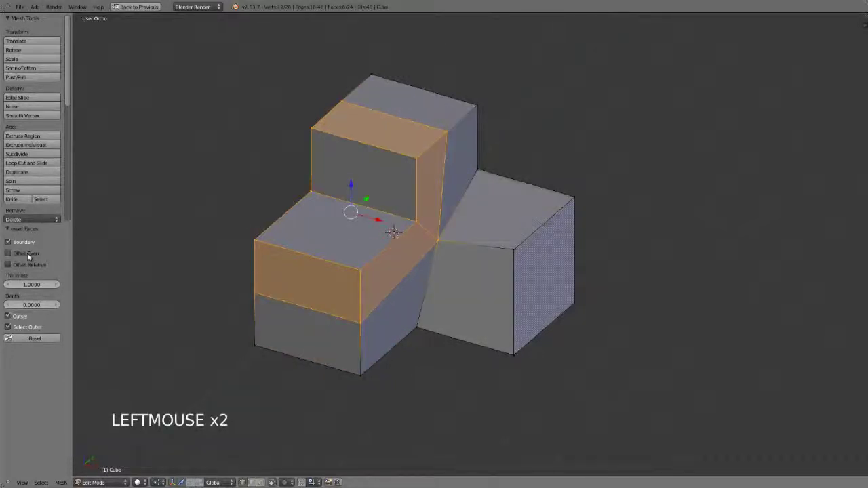
{"action": "left_click", "coordinate": [28, 255]}
{"action": "middle_click_drag", "start_coordinate": [505, 251], "coordinate": [447, 239]}
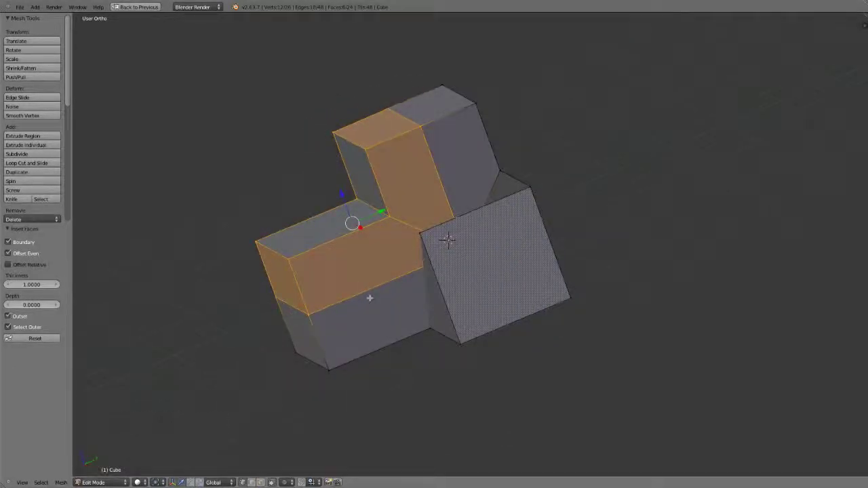
{"action": "middle_click_drag", "start_coordinate": [446, 238], "coordinate": [422, 228]}
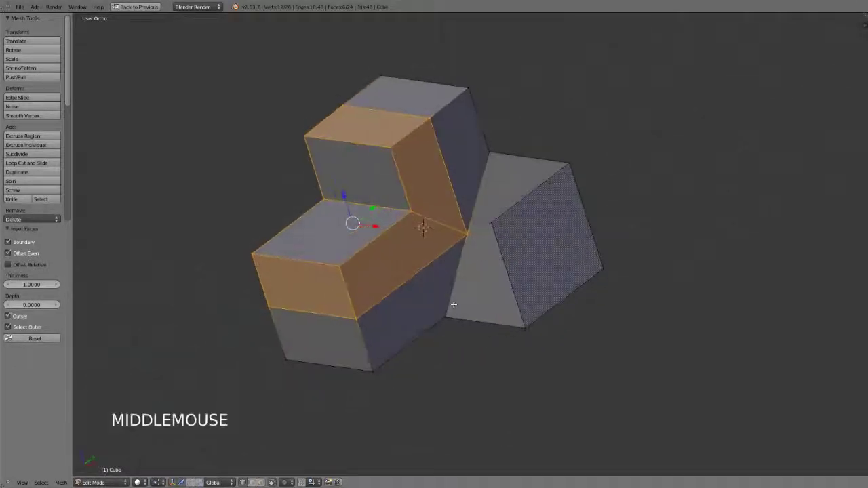
{"action": "left_click", "coordinate": [22, 254]}
{"action": "left_click", "coordinate": [22, 255]}
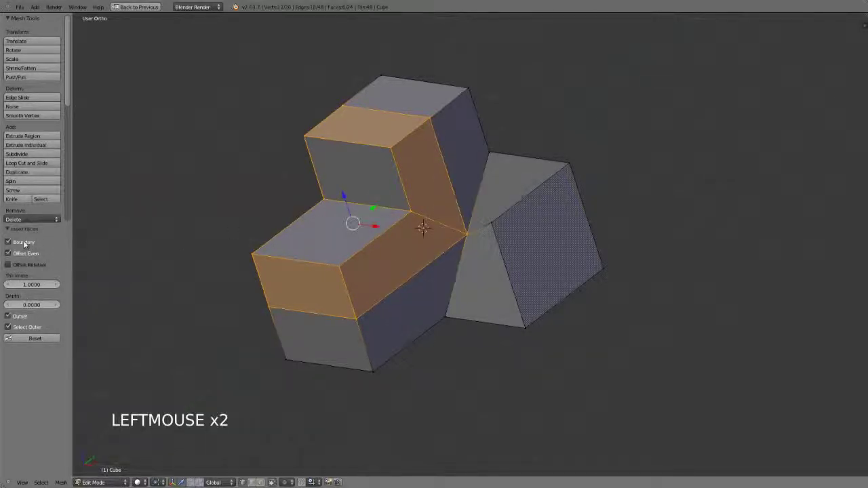
Switch the inset's Boundary option off and back on, and do the same with Outset.
{"action": "left_click", "coordinate": [23, 243]}
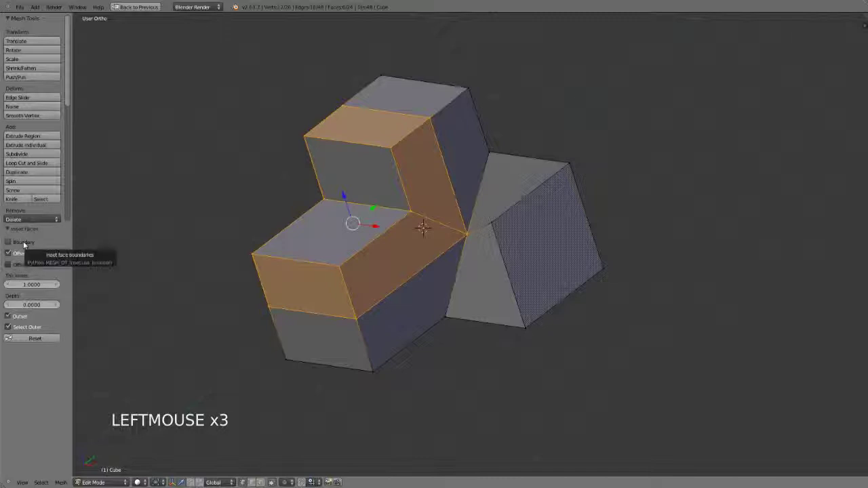
{"action": "left_click", "coordinate": [24, 243]}
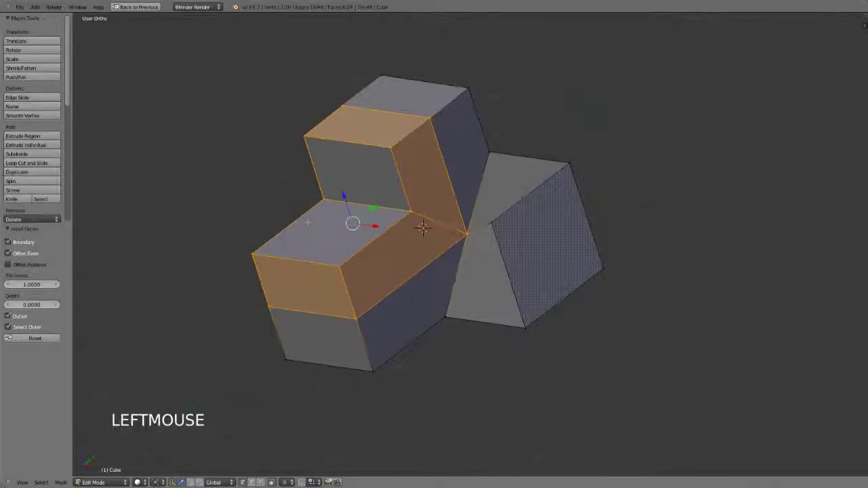
{"action": "middle_click_drag", "start_coordinate": [422, 229], "coordinate": [394, 220]}
{"action": "left_click", "coordinate": [9, 316]}
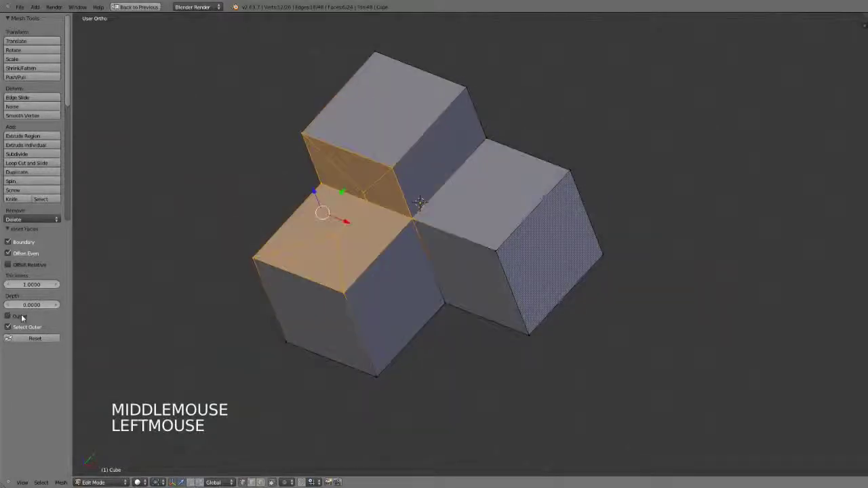
{"action": "left_click", "coordinate": [21, 317]}
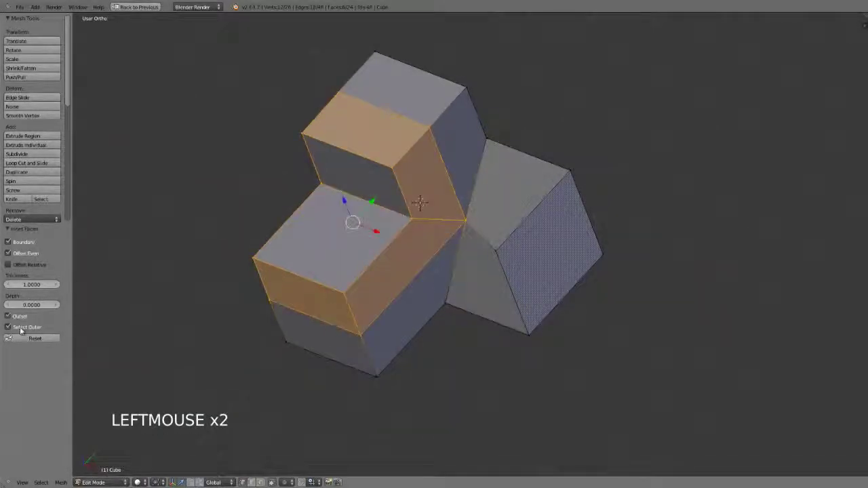
Switch the inset's Select Outer option off and on twice, leaving it enabled.
{"action": "left_click", "coordinate": [21, 329]}
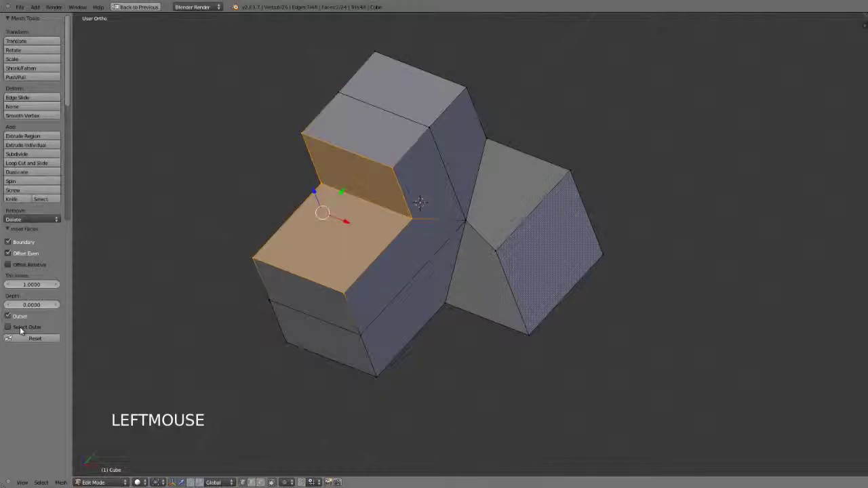
{"action": "left_click", "coordinate": [9, 328]}
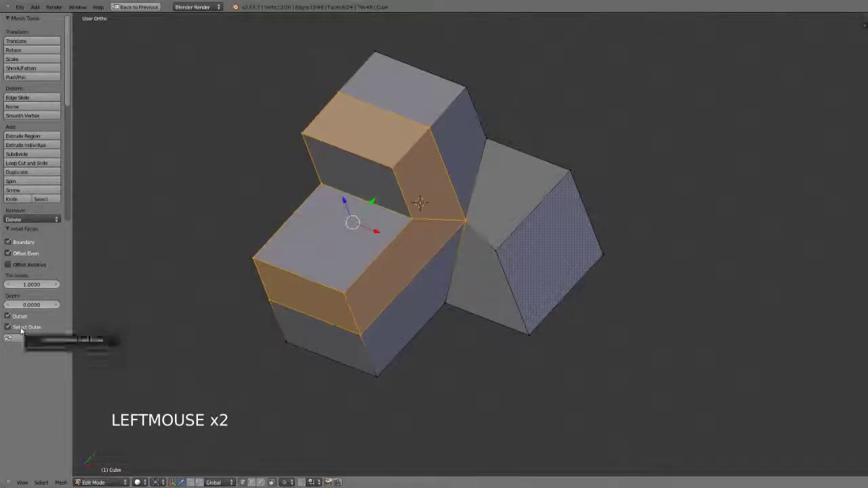
{"action": "left_click", "coordinate": [21, 331]}
{"action": "left_click", "coordinate": [21, 332]}
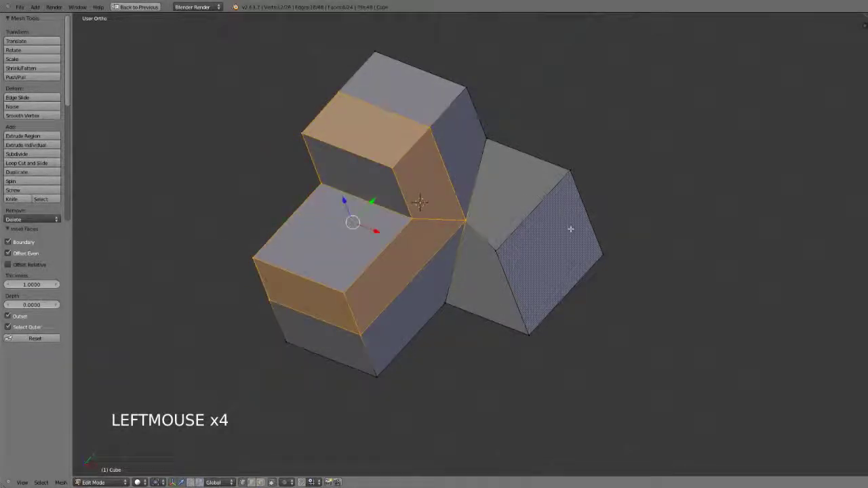
Undo the inset on the upper block's front face and the left block's top face.
{"action": "middle_click_drag", "start_coordinate": [354, 307], "coordinate": [412, 244]}
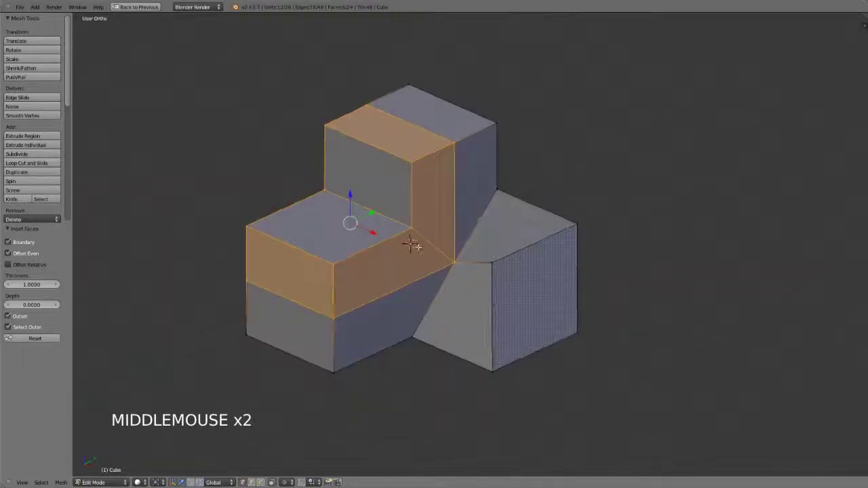
{"action": "key", "text": "ctrl+z"}
{"action": "key", "text": "ctrl+z"}
{"action": "key", "text": "ctrl+z"}
Deselect everything, box-select the two inner faces between the lower blocks, and delete them as faces.
{"action": "key", "text": "a"}
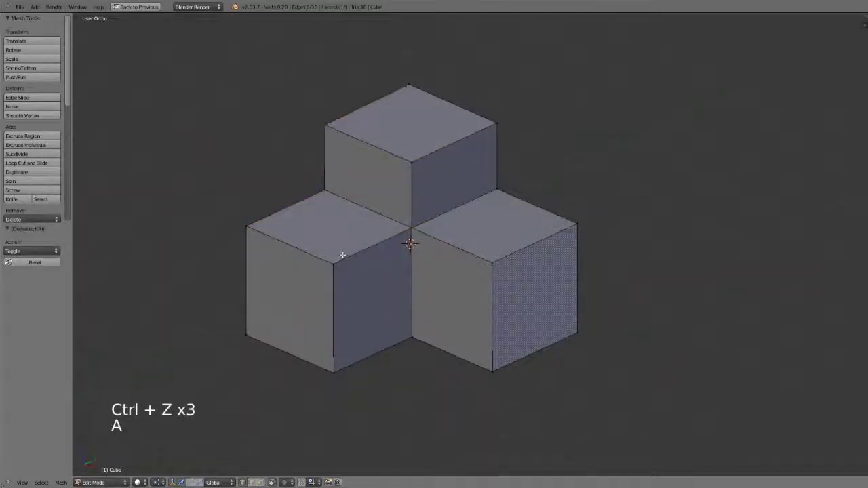
{"action": "key", "text": "b"}
{"action": "left_click_drag", "start_coordinate": [298, 246], "coordinate": [498, 441]}
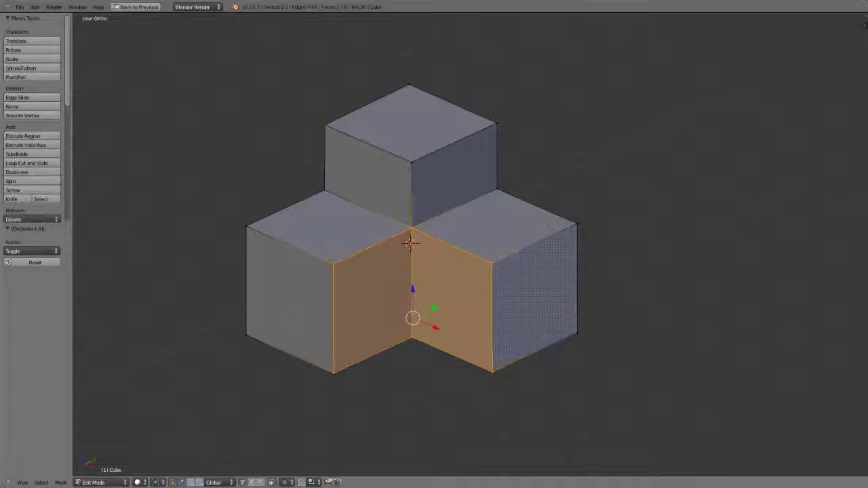
{"action": "key", "text": "x"}
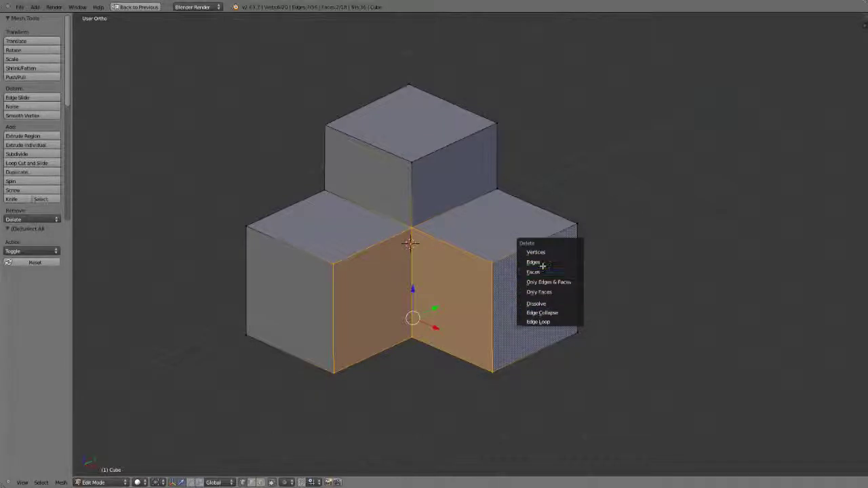
{"action": "left_click", "coordinate": [539, 271]}
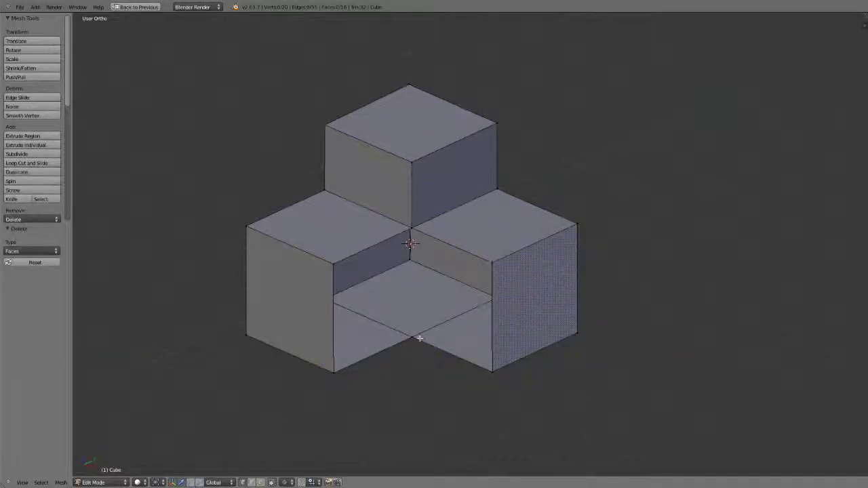
Select the corner vertices along the opening's upper edge on the left block, and clear the selection.
{"action": "right_click", "coordinate": [345, 260]}
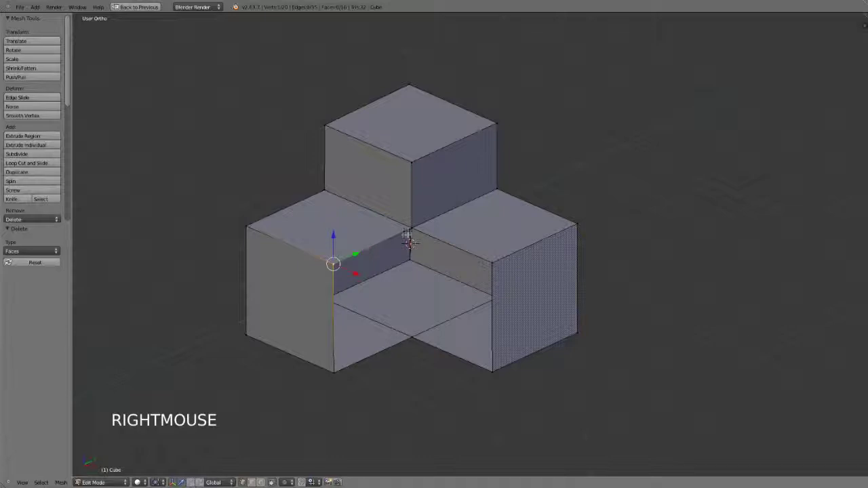
{"action": "right_click", "coordinate": [409, 230], "text": "shift"}
{"action": "right_click", "coordinate": [409, 243], "text": "shift"}
{"action": "key", "text": "a"}
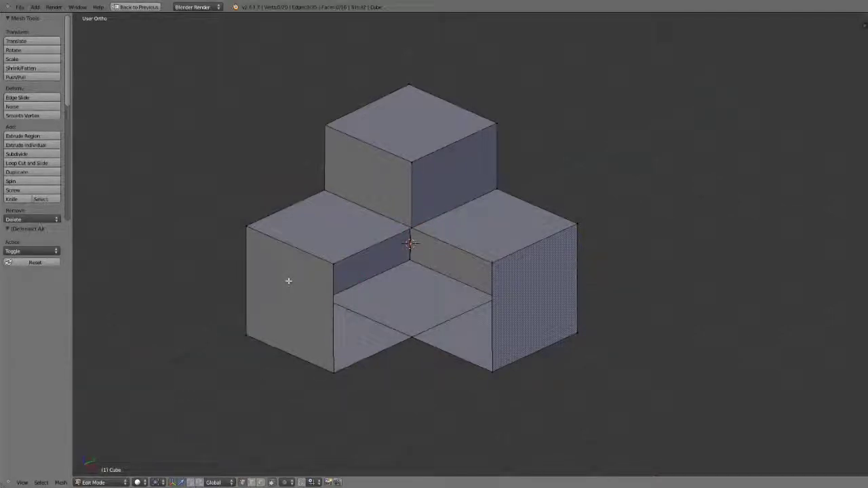
In face select mode, inset the left block's front face by about 0.278 with Outset off.
{"action": "key", "text": "ctrl+Tab"}
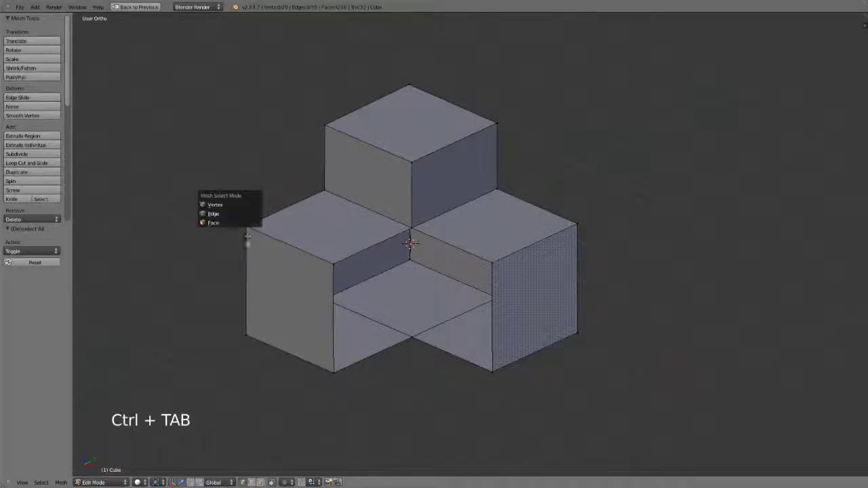
{"action": "left_click", "coordinate": [234, 224]}
{"action": "key", "text": "ctrl+Tab"}
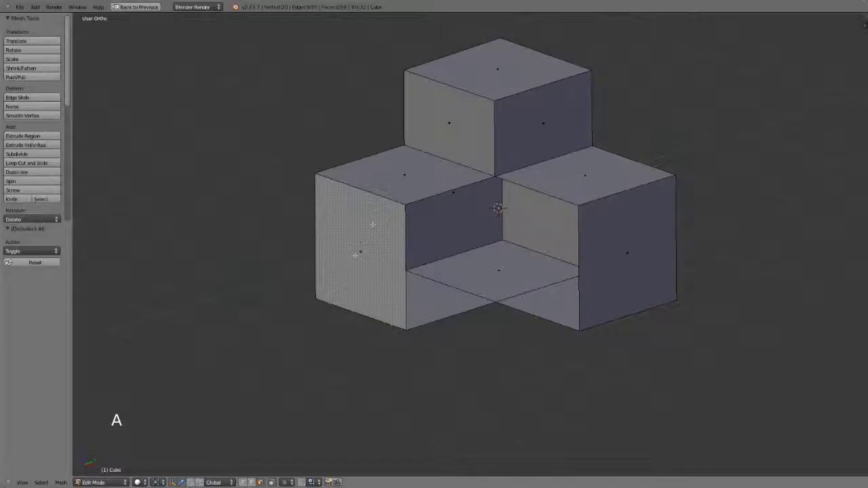
{"action": "right_click", "coordinate": [358, 253]}
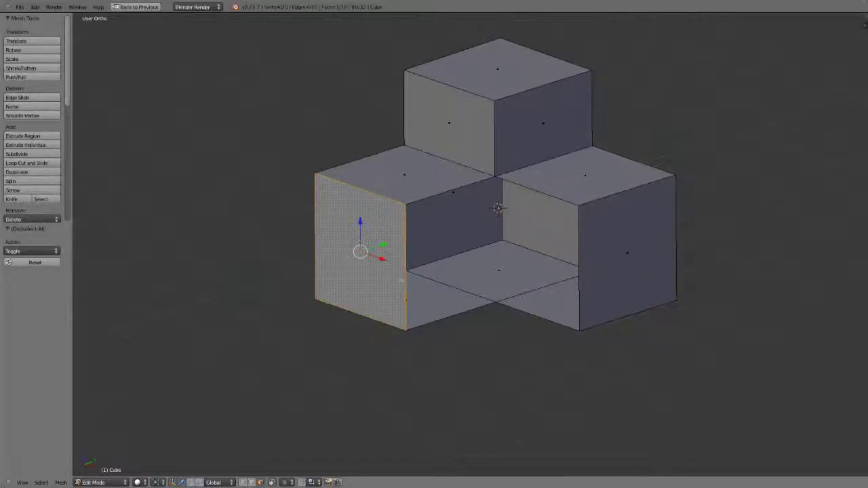
{"action": "key", "text": "i"}
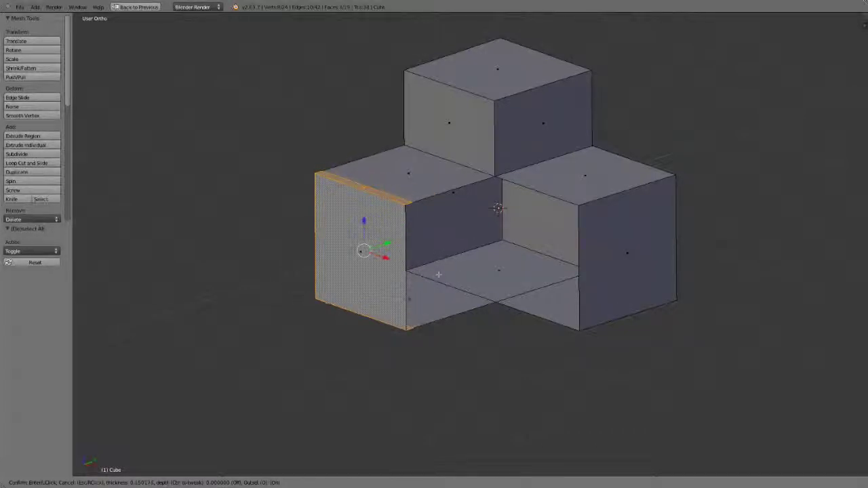
{"action": "right_click", "coordinate": [369, 267]}
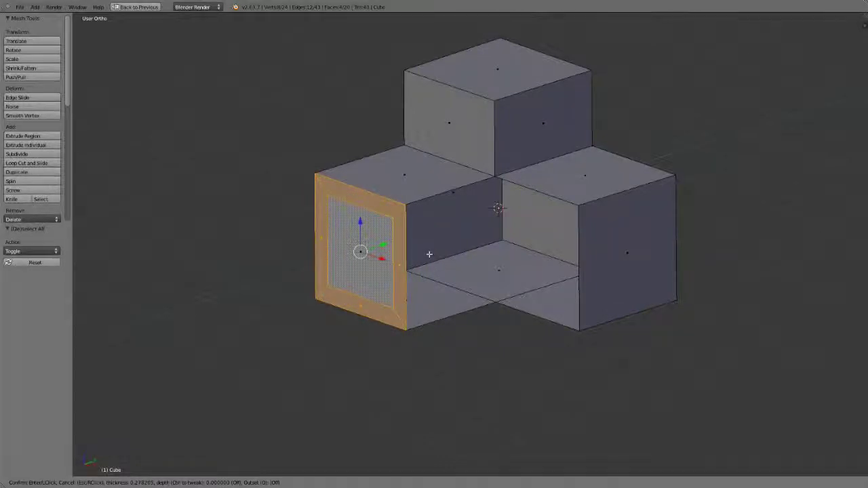
{"action": "left_click", "coordinate": [429, 254]}
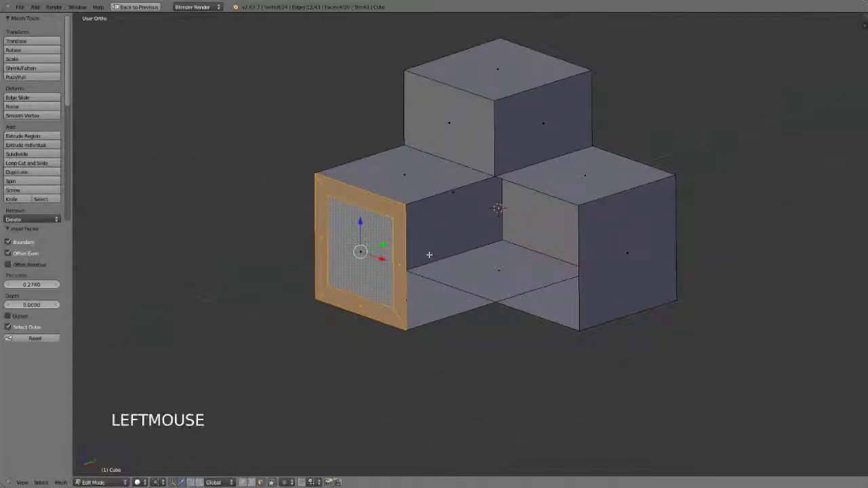
Switch the inset's Boundary option off and deselect everything.
{"action": "left_click", "coordinate": [9, 242]}
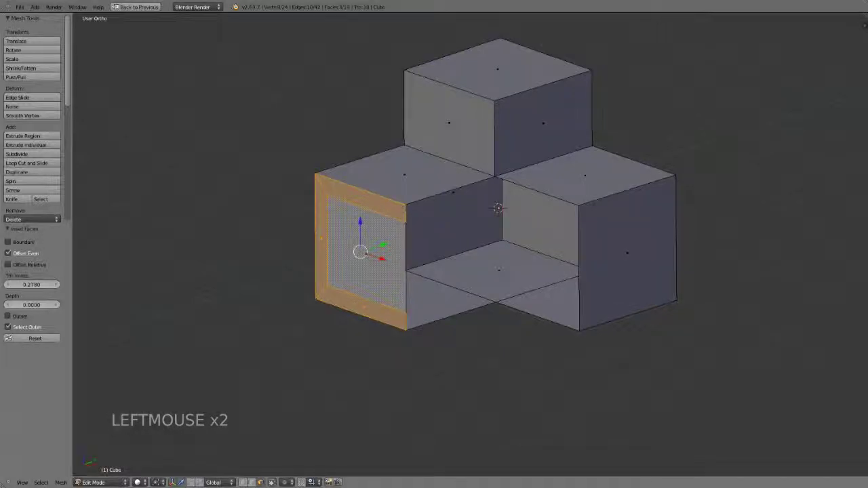
{"action": "left_click", "coordinate": [383, 296]}
{"action": "key", "text": "a"}
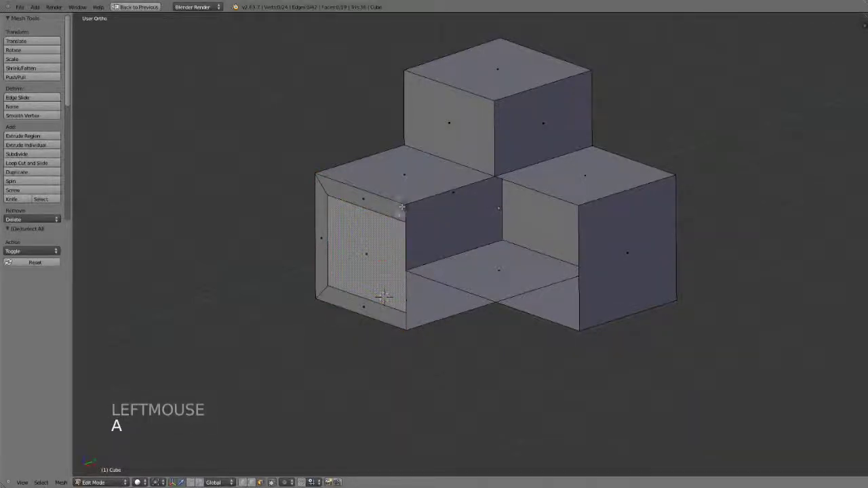
Examine the border faces of the inset on the left block's front by selecting them individually, leaving nothing selected.
{"action": "right_click", "coordinate": [380, 203]}
{"action": "middle_click_drag", "start_coordinate": [407, 218], "coordinate": [420, 292]}
{"action": "key", "text": "a"}
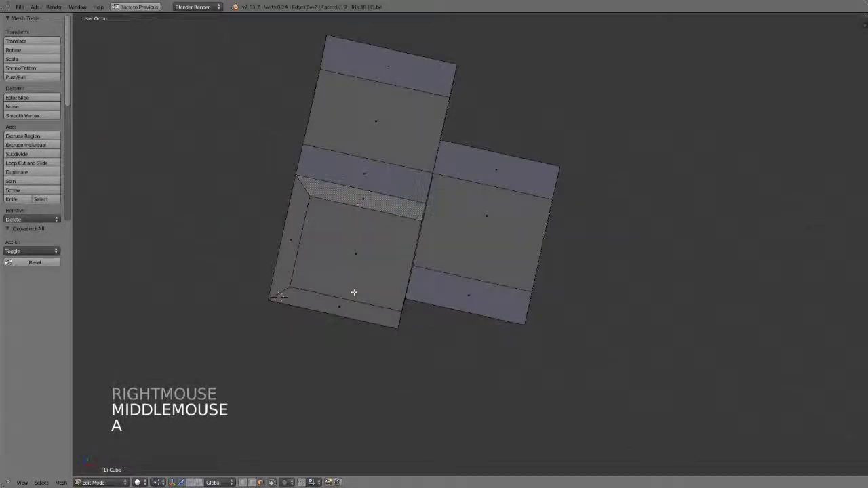
{"action": "middle_click_drag", "start_coordinate": [278, 296], "coordinate": [344, 320]}
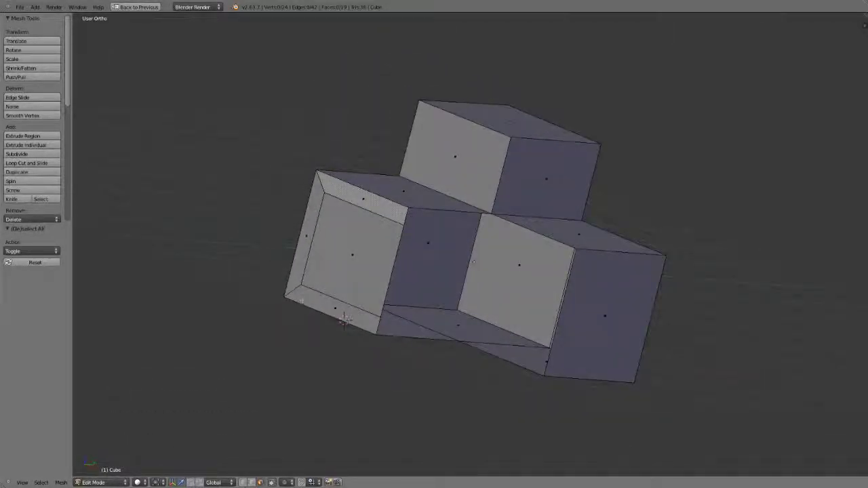
{"action": "right_click", "coordinate": [336, 309]}
{"action": "right_click_drag", "start_coordinate": [307, 237], "coordinate": [312, 179]}
{"action": "right_click", "coordinate": [318, 202]}
{"action": "key", "text": "a"}
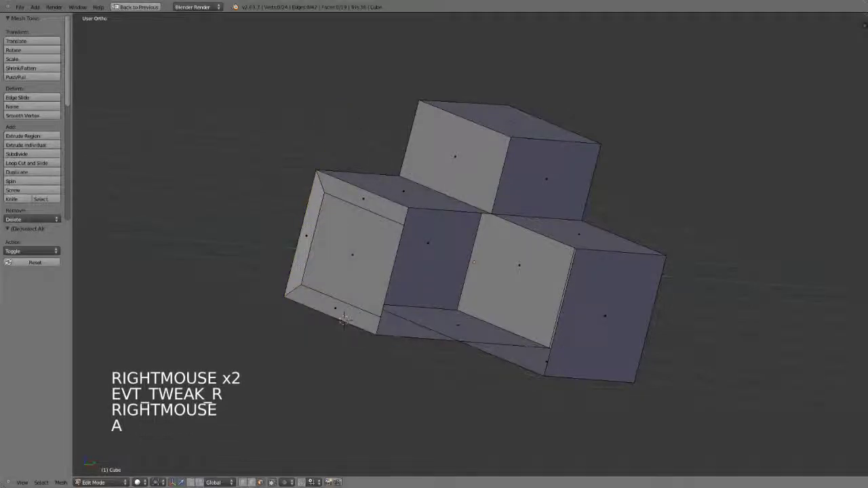
Undo the inset on the left block's front face and the deletion of the two inner faces between the lower blocks.
{"action": "middle_click_drag", "start_coordinate": [344, 319], "coordinate": [430, 304]}
{"action": "key", "text": "ctrl+z"}
{"action": "key", "text": "ctrl+z"}
{"action": "key", "text": "ctrl+z"}
{"action": "key", "text": "ctrl+z"}
{"action": "key", "text": "ctrl+z"}
{"action": "key", "text": "ctrl+z"}
{"action": "key", "text": "ctrl+z"}
{"action": "key", "text": "ctrl+z"}
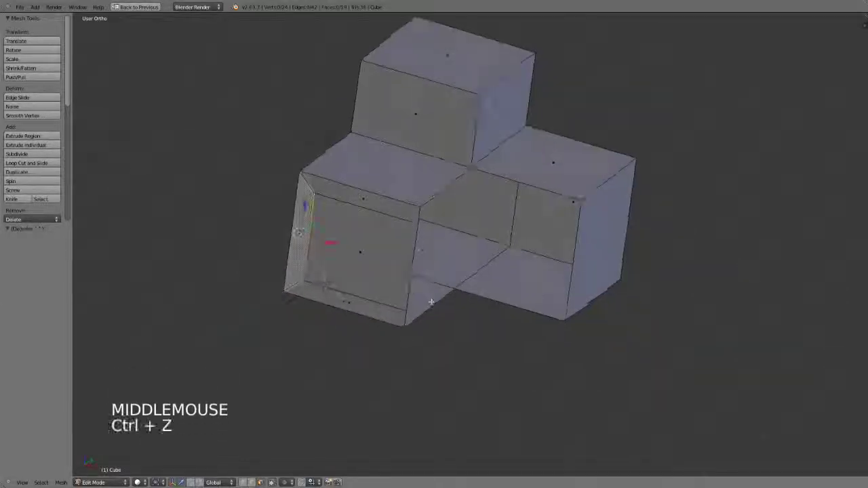
{"action": "key", "text": "ctrl+z"}
{"action": "key", "text": "ctrl+z"}
{"action": "key", "text": "ctrl+z"}
{"action": "key", "text": "ctrl+z"}
{"action": "key", "text": "ctrl+z"}
{"action": "key", "text": "ctrl+z"}
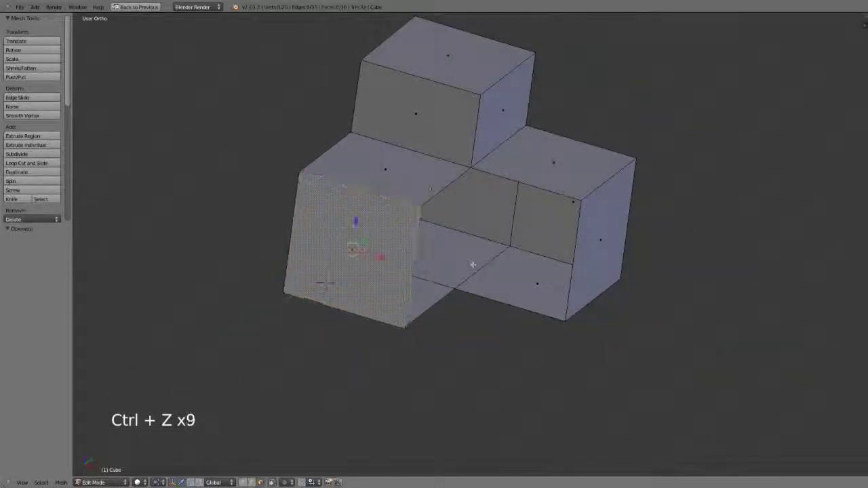
{"action": "key", "text": "ctrl+z"}
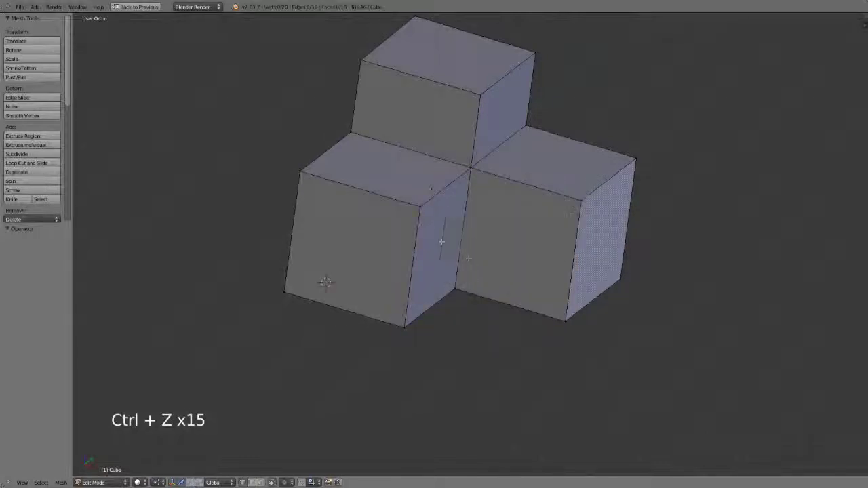